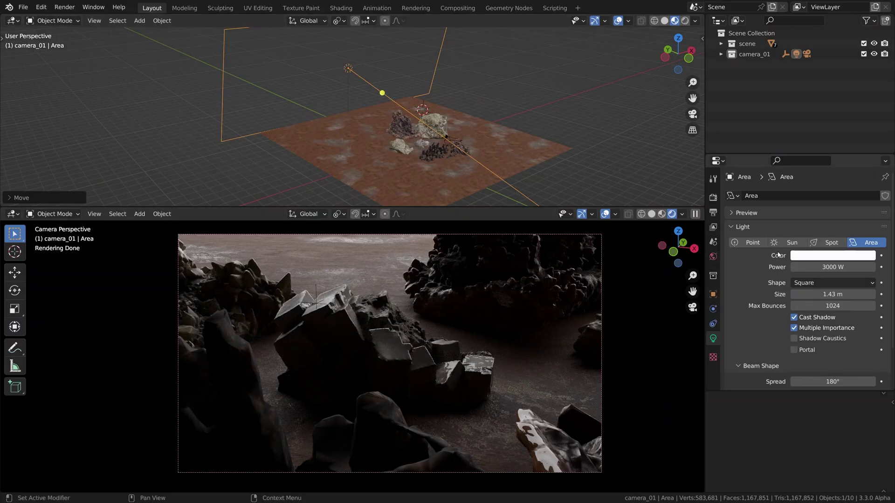
Try an orange tint on the area light, then shift it to a stronger pale blue
click(832, 256)
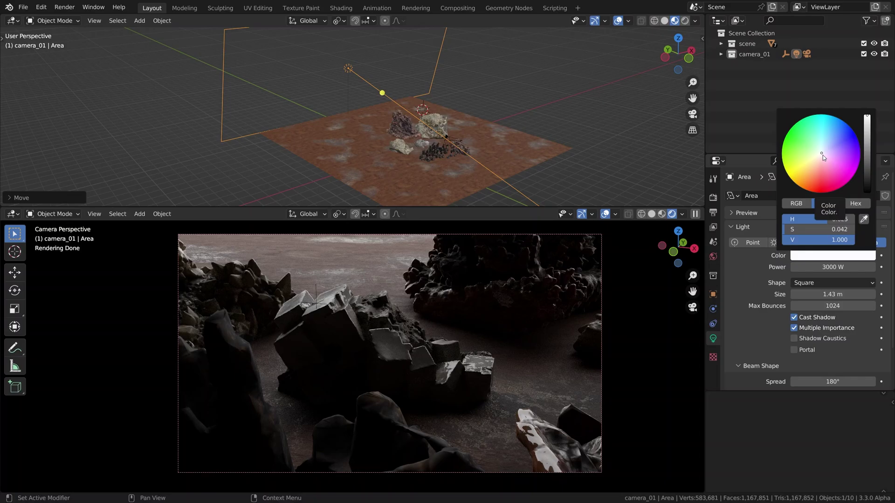
drag(823, 156, 811, 162)
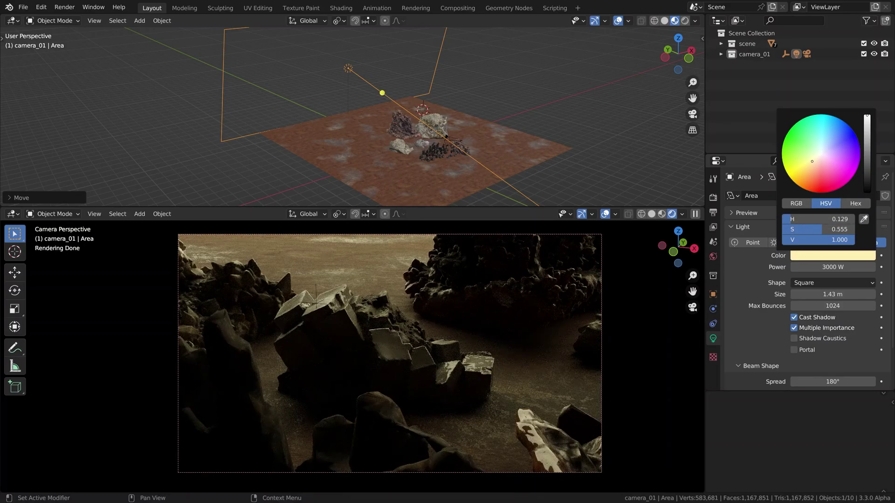
click(813, 161)
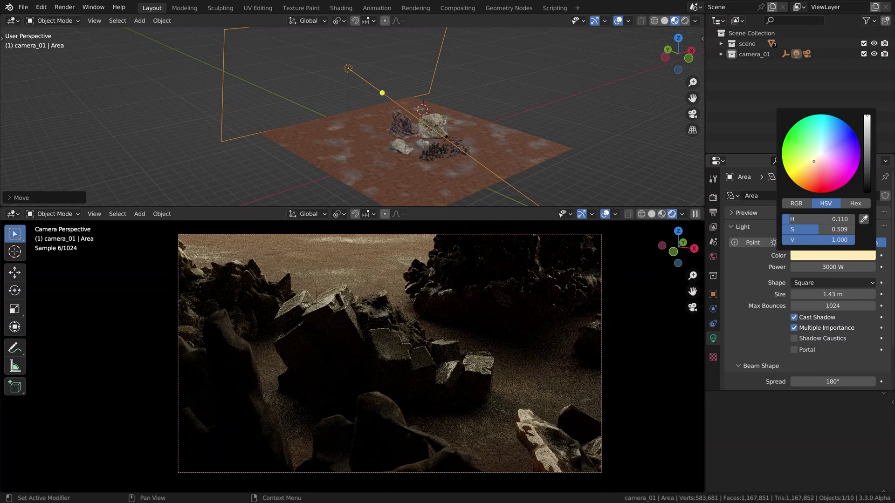
drag(813, 161, 824, 149)
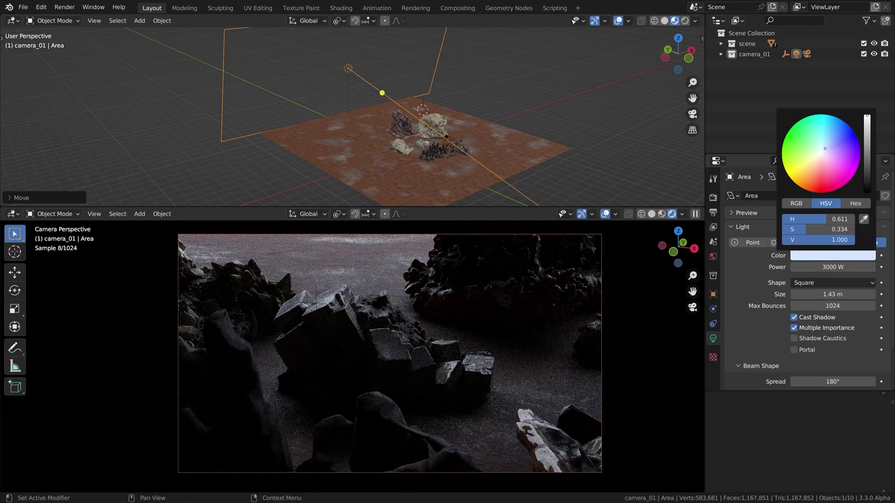
click(824, 149)
drag(825, 149, 826, 146)
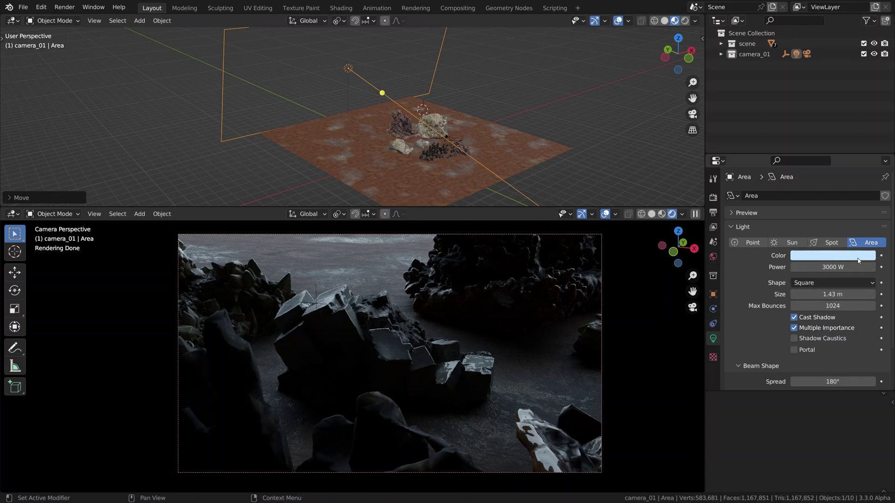
Undo the tint and drive the light colour with a Blackbody node
key(ctrl+z)
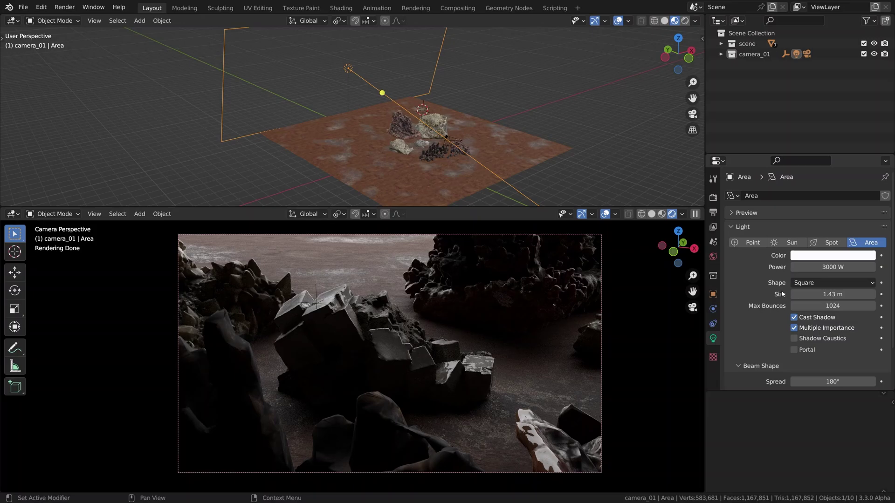
scroll(778, 291, down, 2)
scroll(778, 291, down, 1)
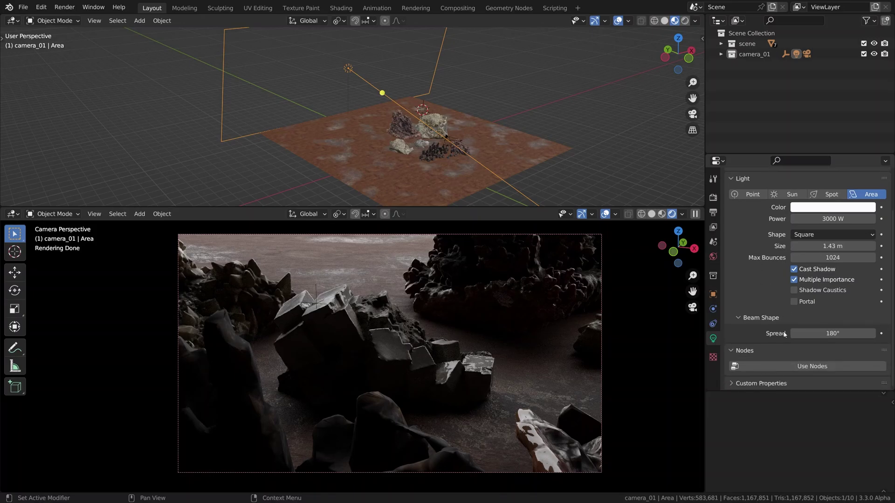
click(803, 372)
scroll(789, 353, down, 2)
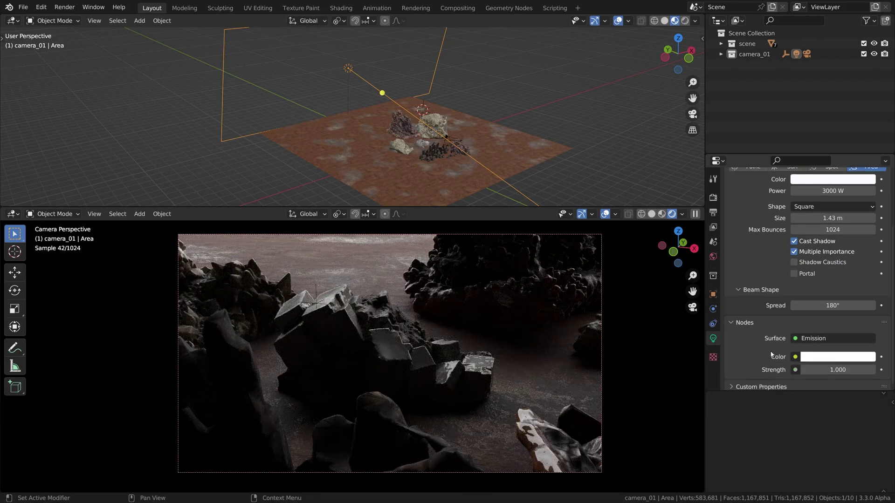
click(796, 357)
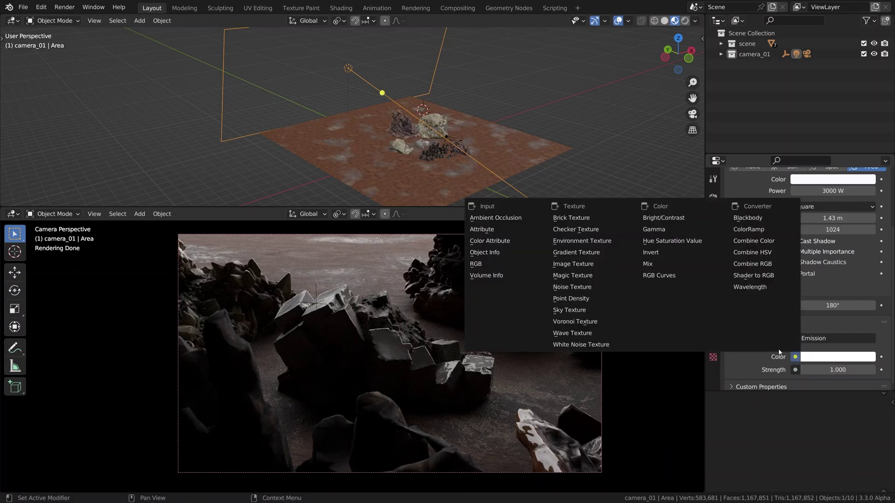
click(752, 219)
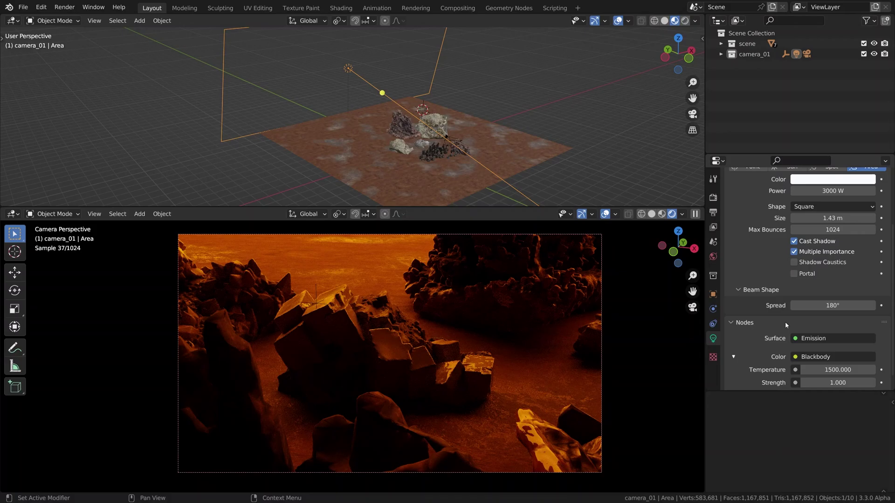
scroll(785, 322, down, 1)
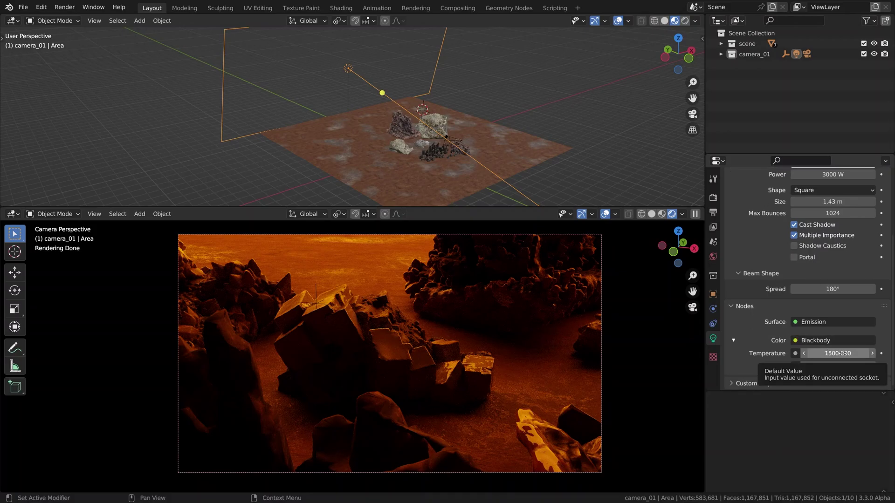
Adjust the Blackbody temperature, trying 6500 and settling on 5200
drag(836, 352, 804, 353)
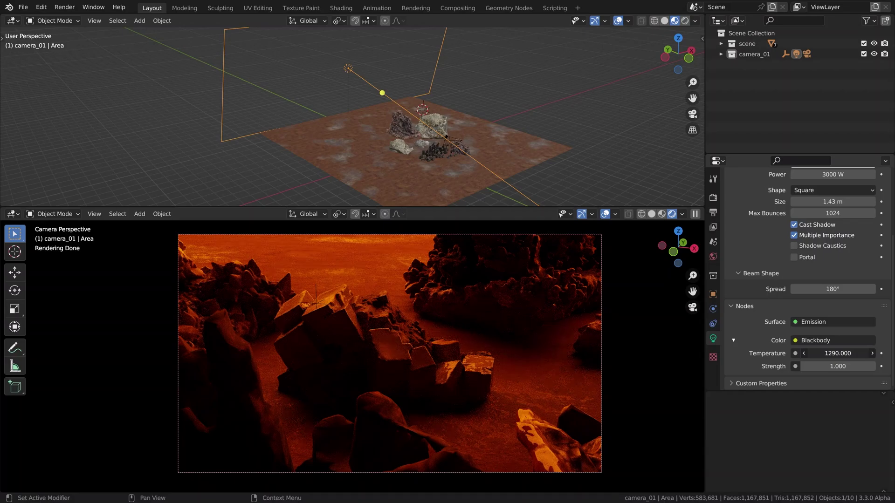
mouse_move(837, 353)
mouse_down()
mouse_move(867, 353)
mouse_move(850, 352)
mouse_up()
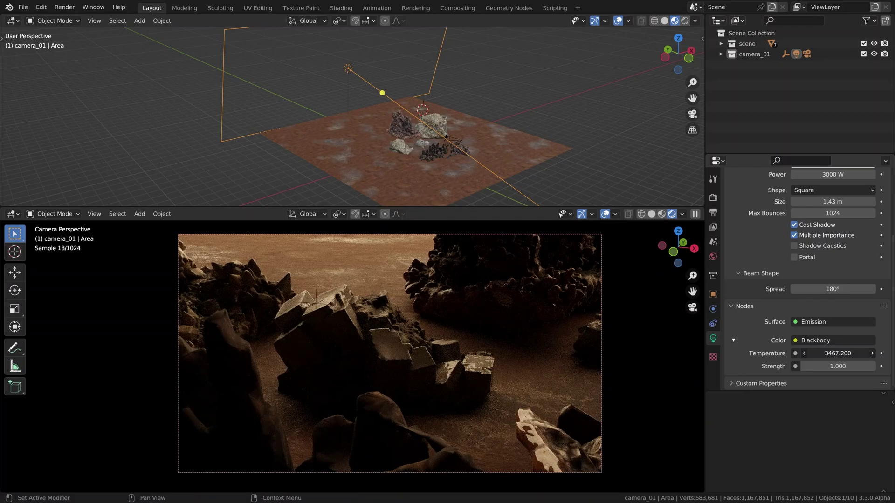
drag(837, 353, 842, 352)
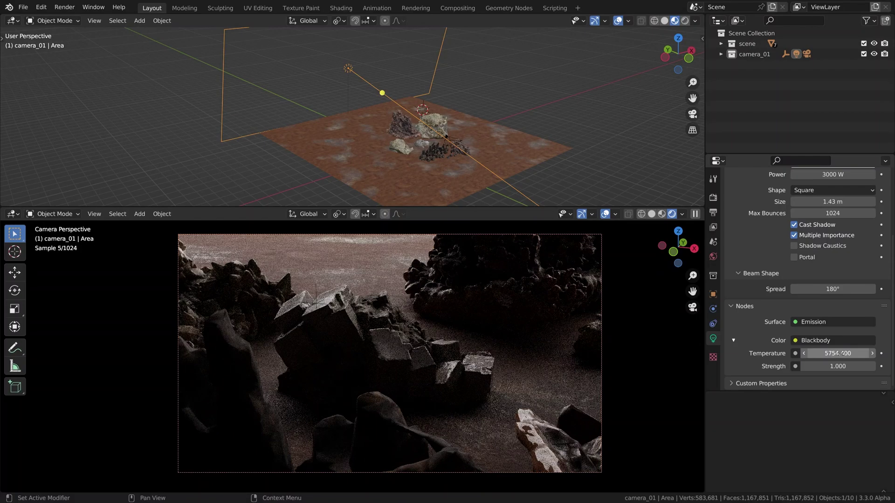
click(837, 353)
text(5200)
key(Return)
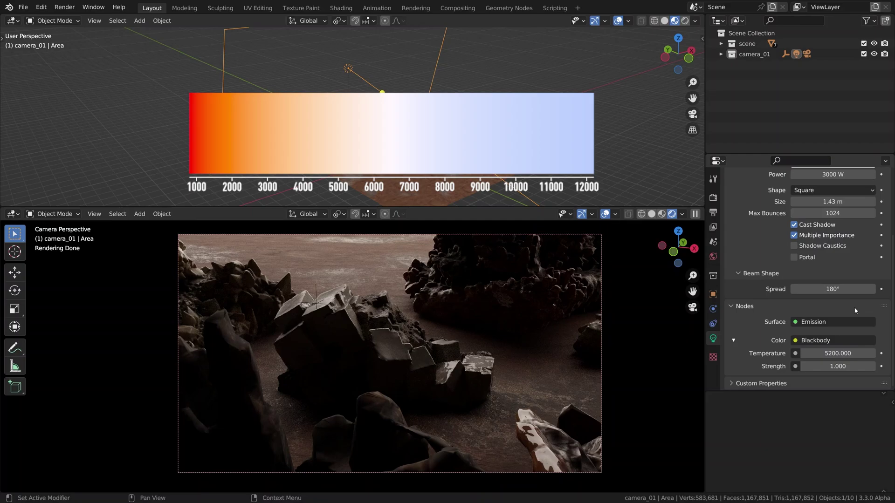
double_click(839, 354)
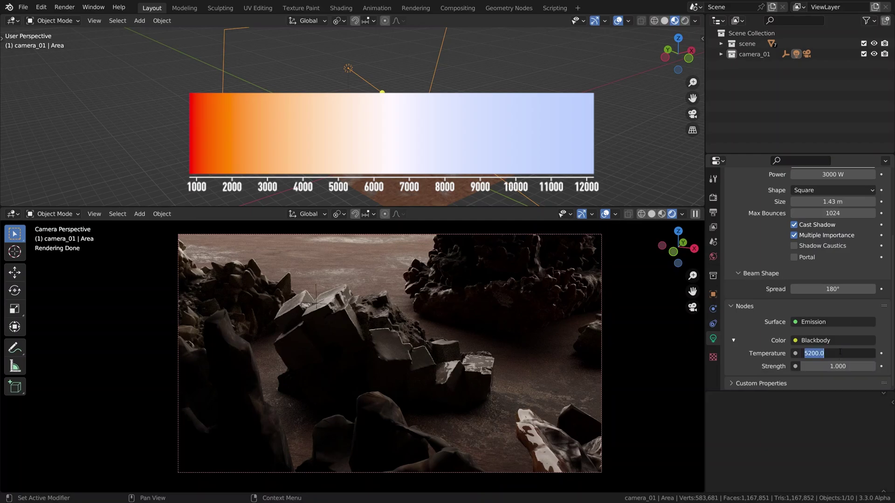
text(6500)
key(Return)
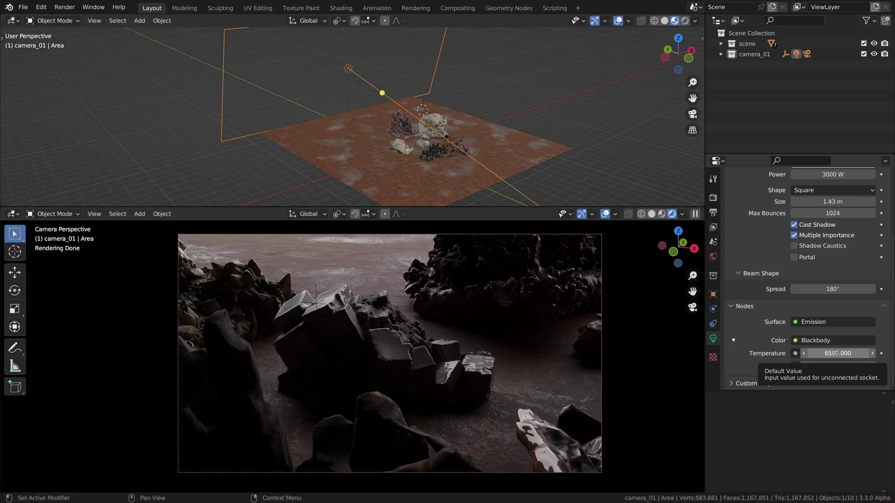
click(832, 367)
text(5200)
key(Return)
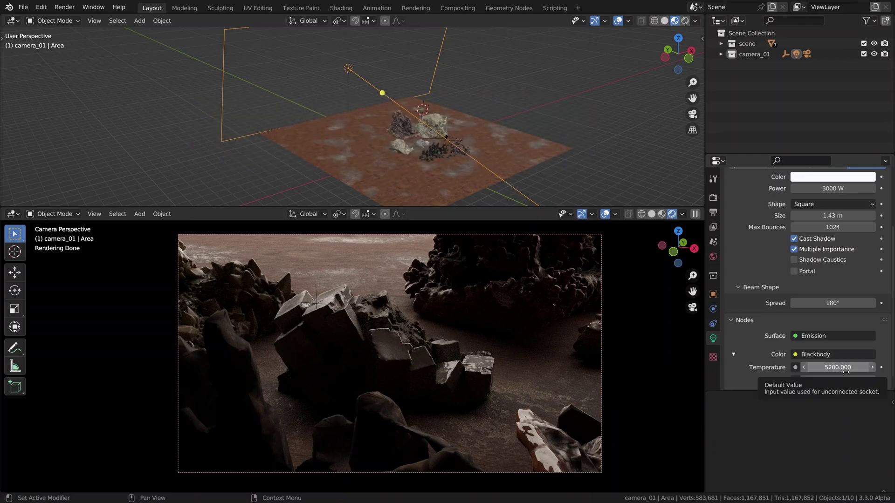
Unlink the Blackbody node and check the white colour's HSV and RGB values
click(835, 355)
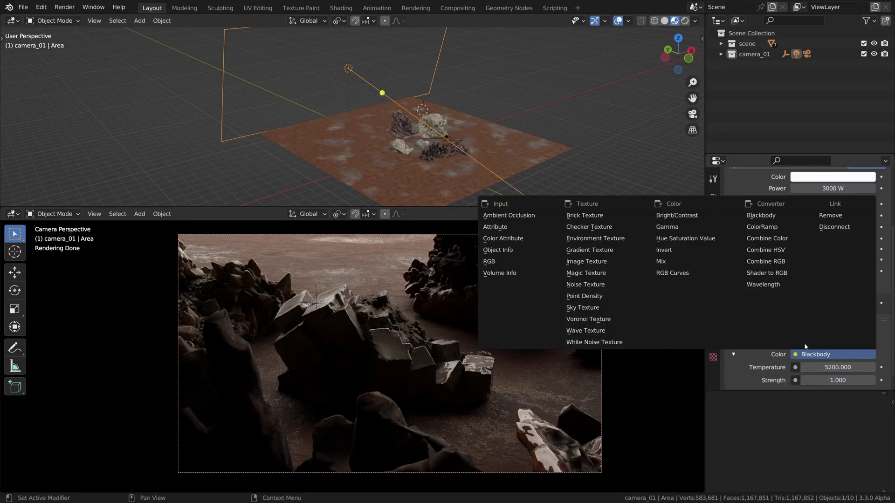
click(848, 214)
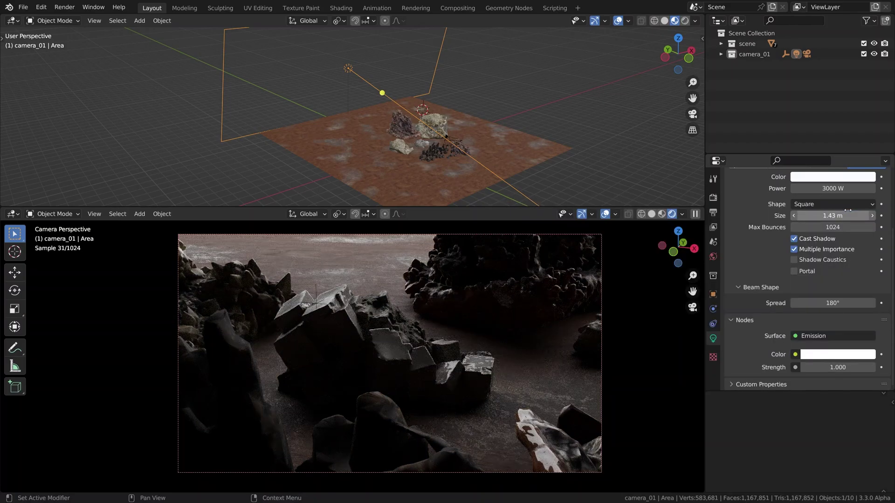
click(748, 319)
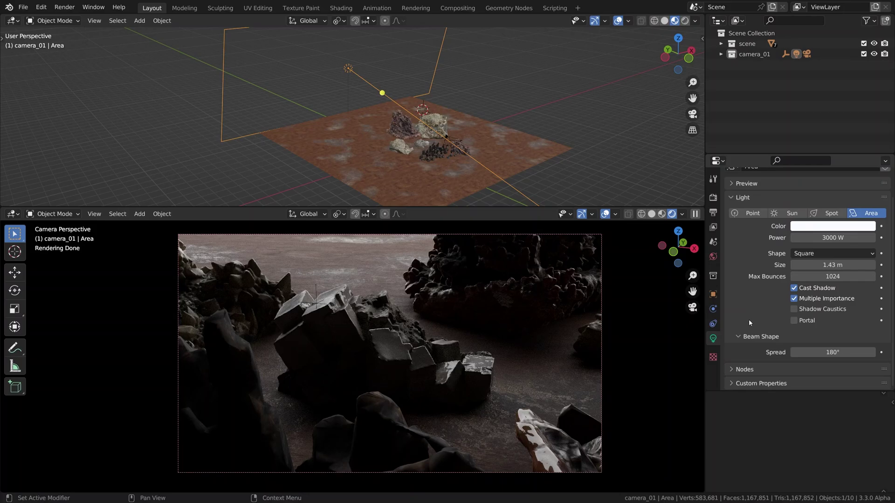
click(813, 226)
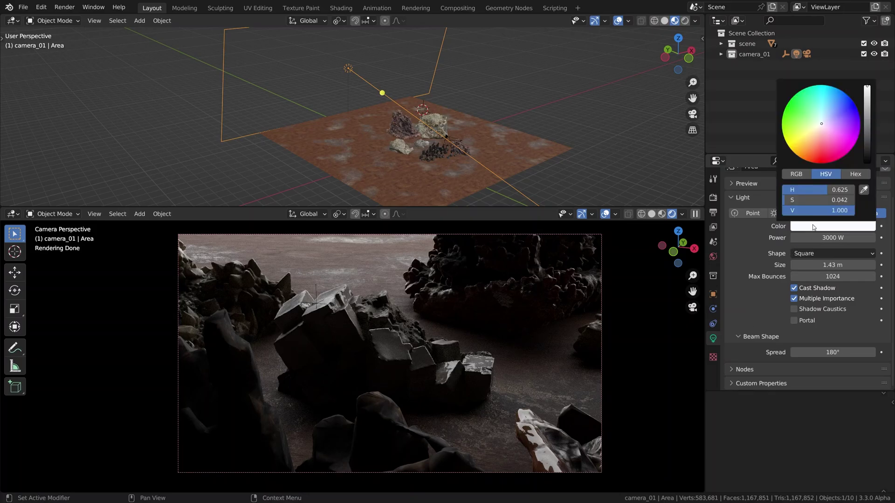
mouse_move(824, 200)
mouse_down()
mouse_move(862, 200)
mouse_move(783, 200)
mouse_up()
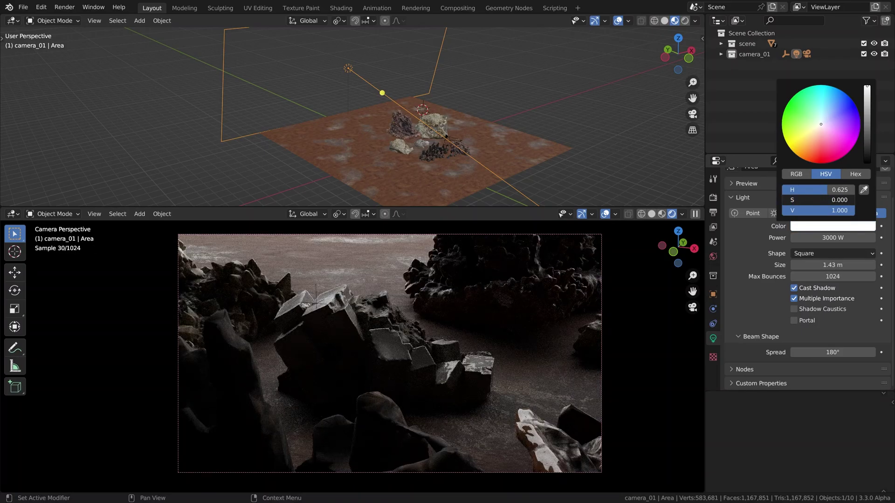
click(795, 174)
scroll(841, 136, down, 2)
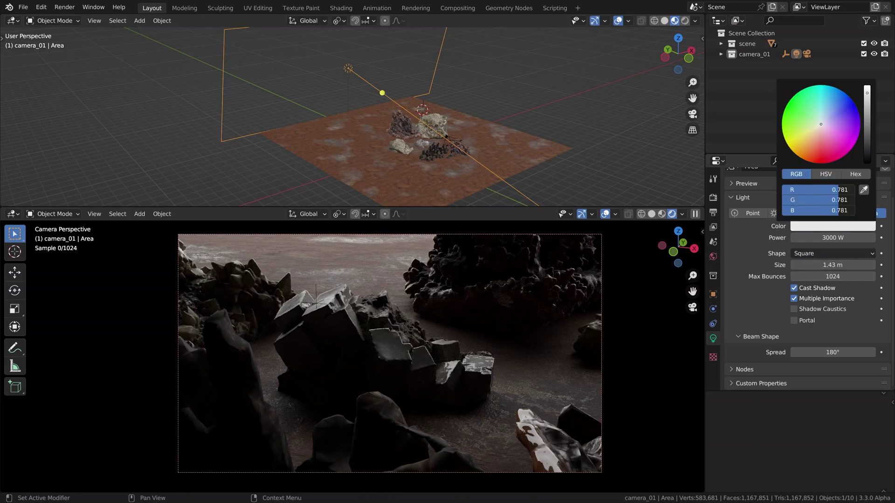
scroll(840, 137, up, 2)
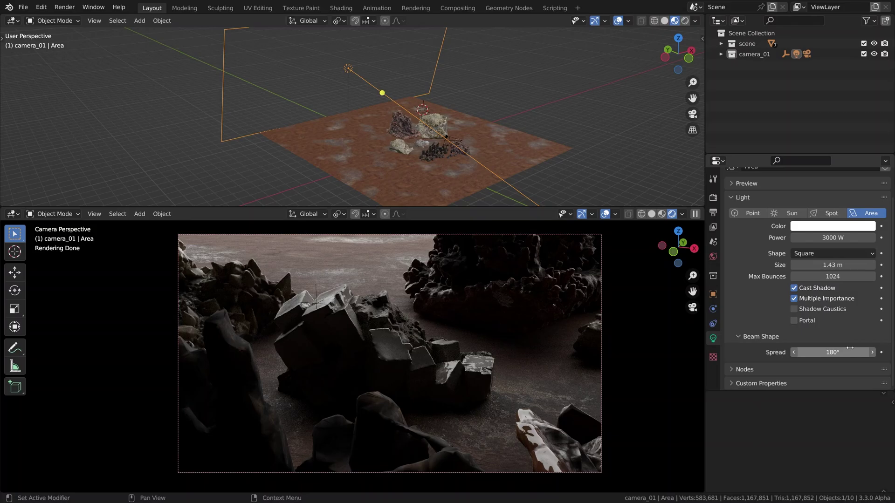
drag(849, 348, 775, 351)
key(g)
mouse_move(420, 349)
middle_down()
mouse_move(470, 289)
mouse_move(471, 333)
mouse_move(430, 329)
middle_up()
click(470, 289)
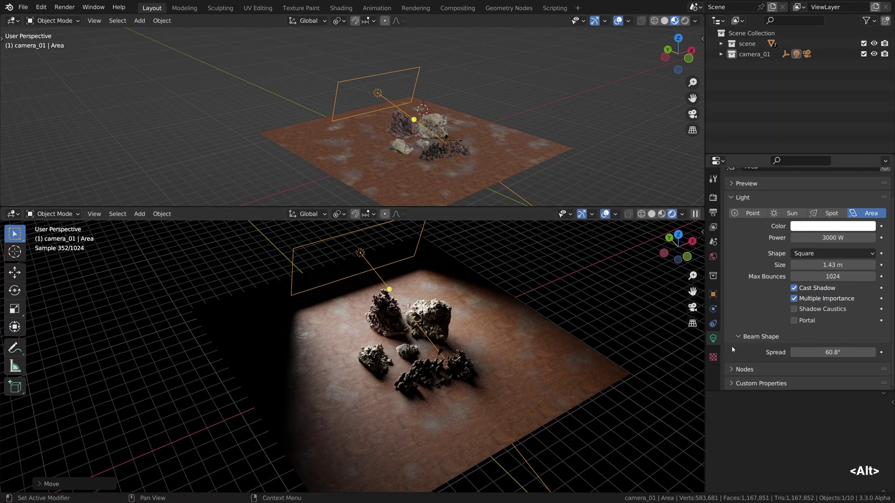
drag(832, 352, 797, 352)
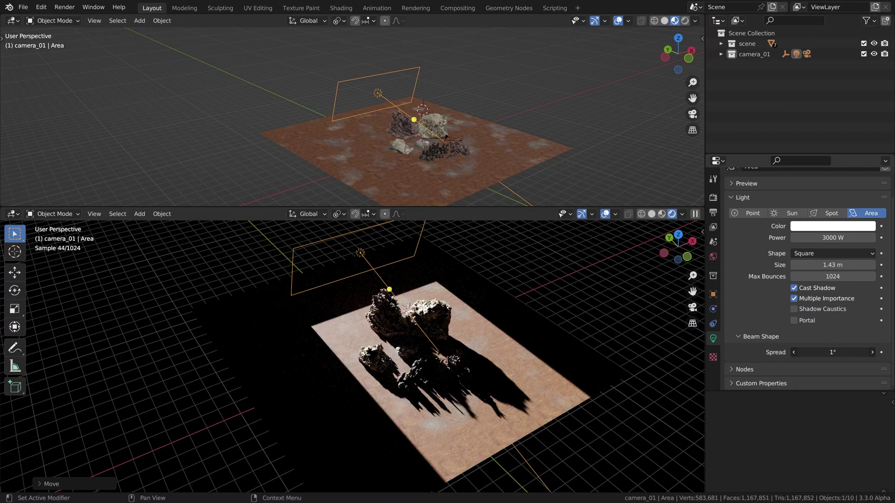
drag(797, 351, 860, 352)
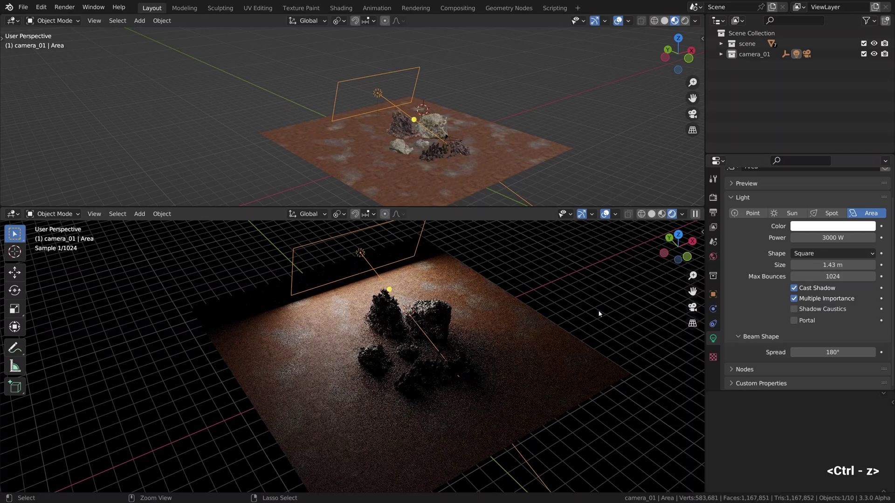
key(ctrl+z)
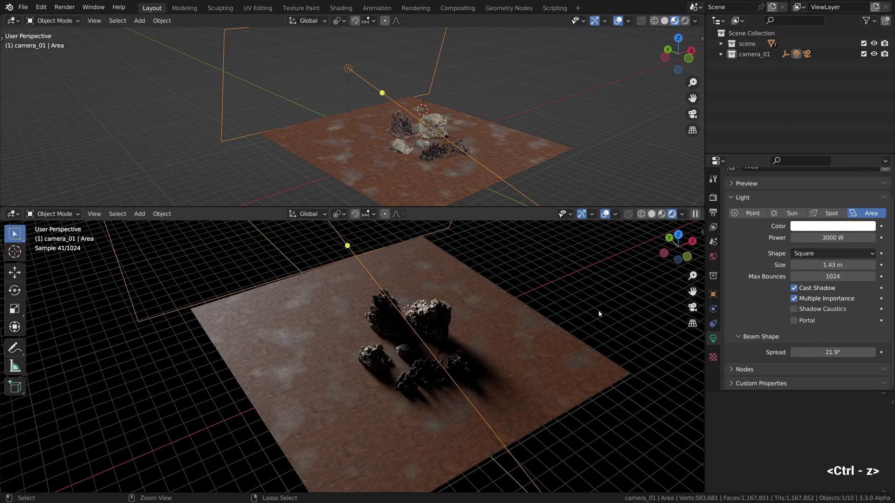
key(ctrl+z)
key(ctrl+z)
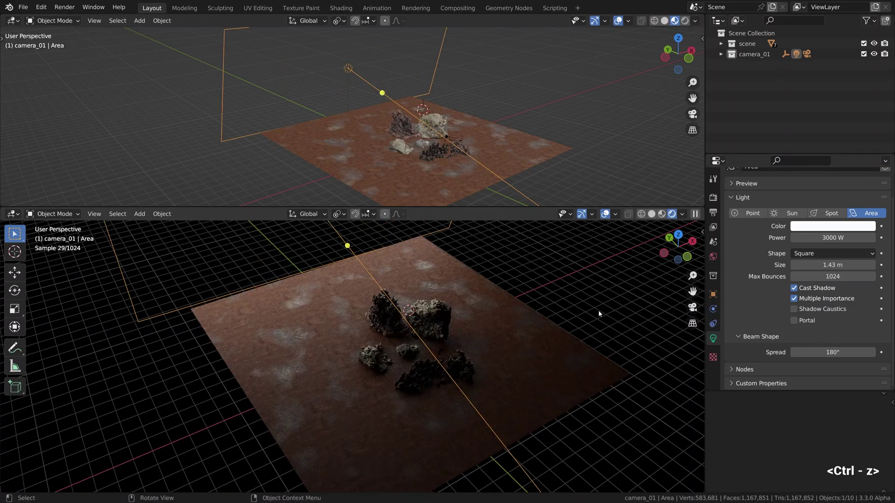
key(KP_0)
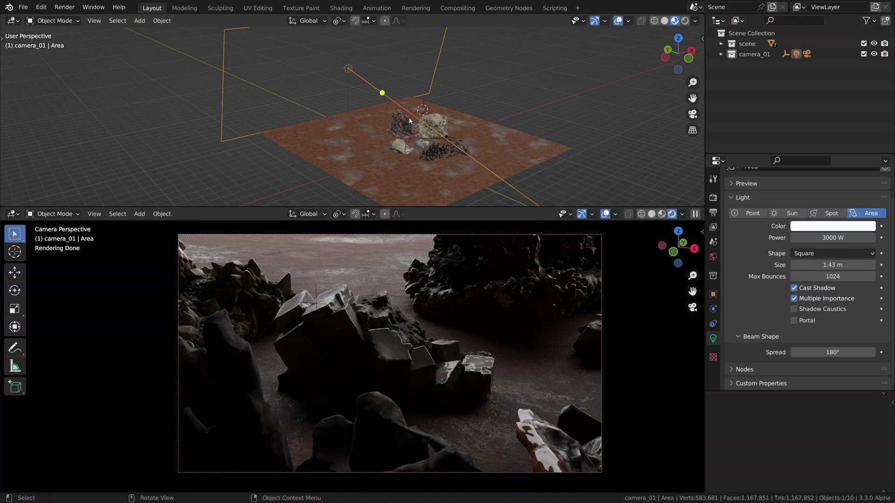
middle_drag(409, 117, 385, 120)
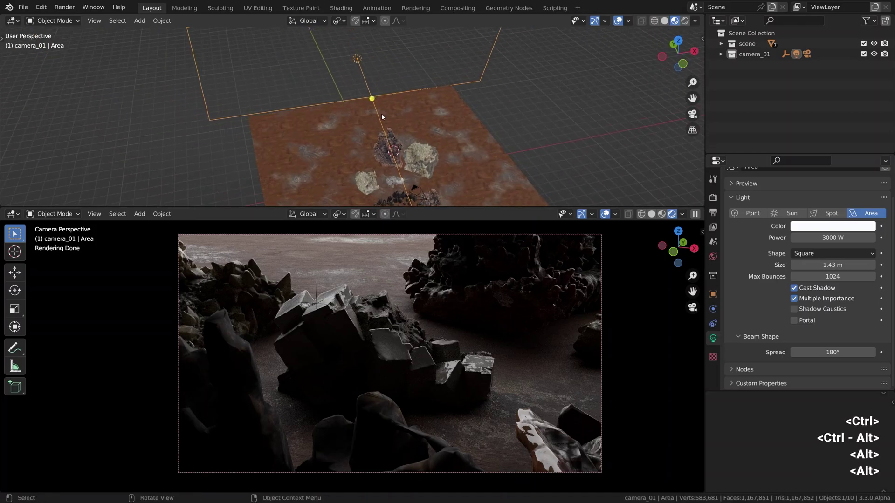
key(shift+a)
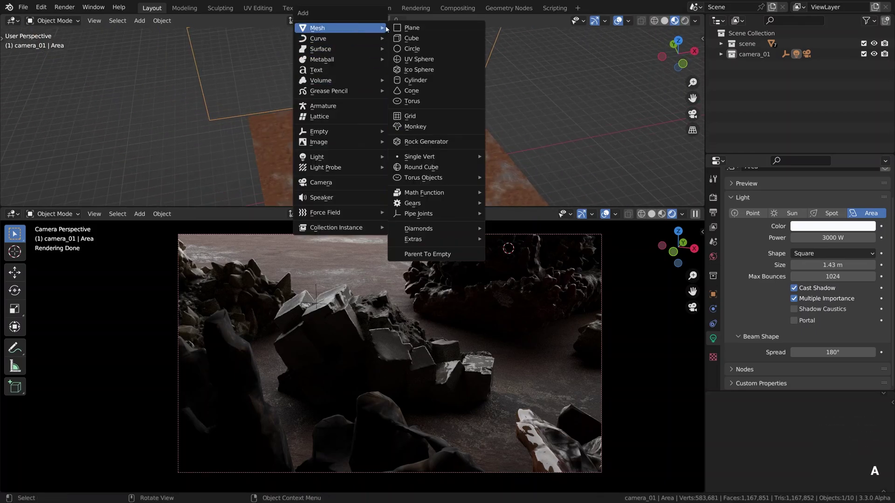
click(405, 27)
middle_drag(386, 117, 381, 121)
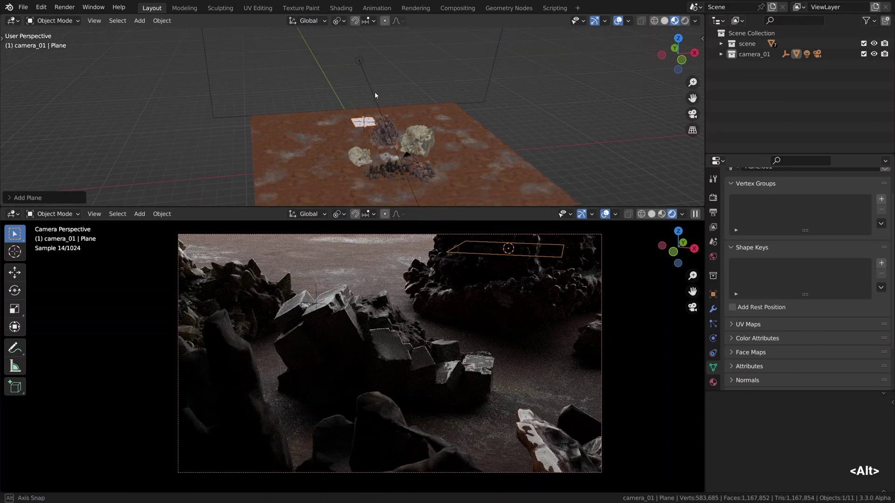
key(r)
key(x)
click(374, 128)
key(g)
key(z)
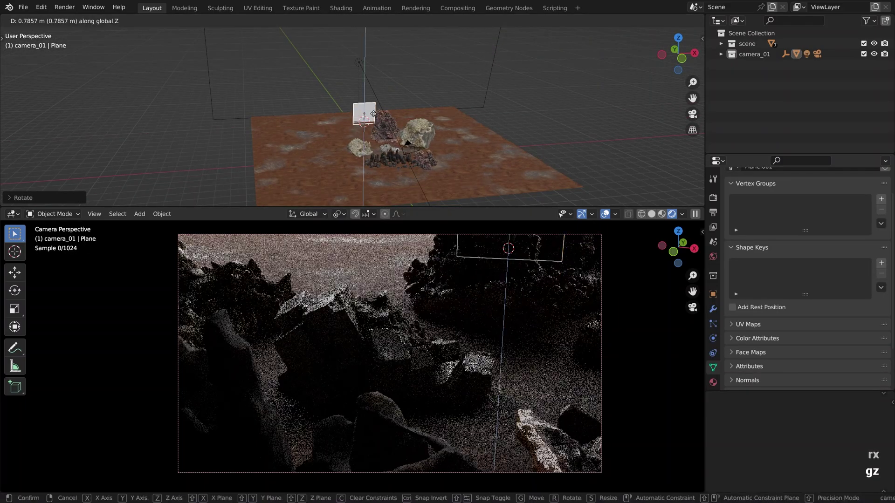
click(376, 90)
key(s)
click(422, 53)
key(g)
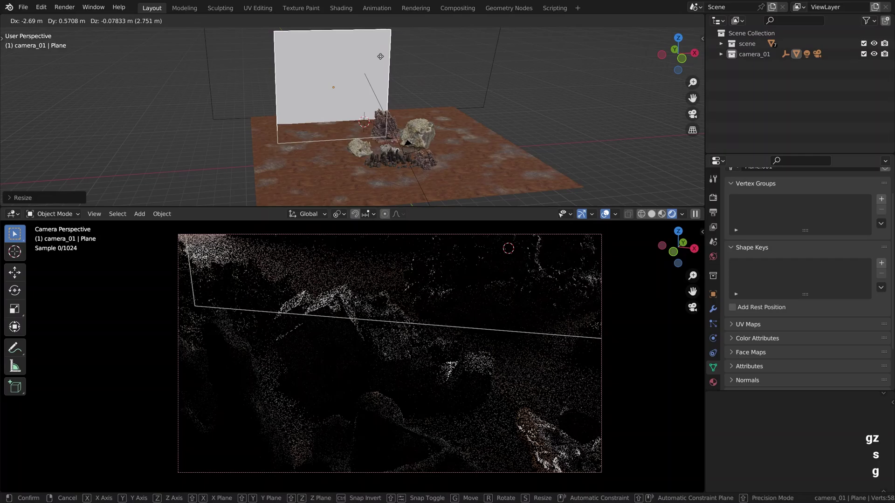
click(311, 63)
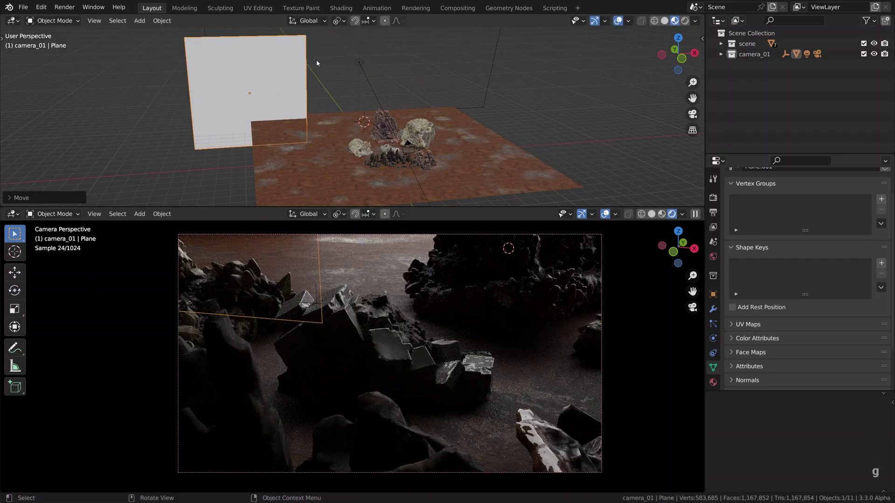
alt+middle_drag(316, 59, 291, 90)
key(g)
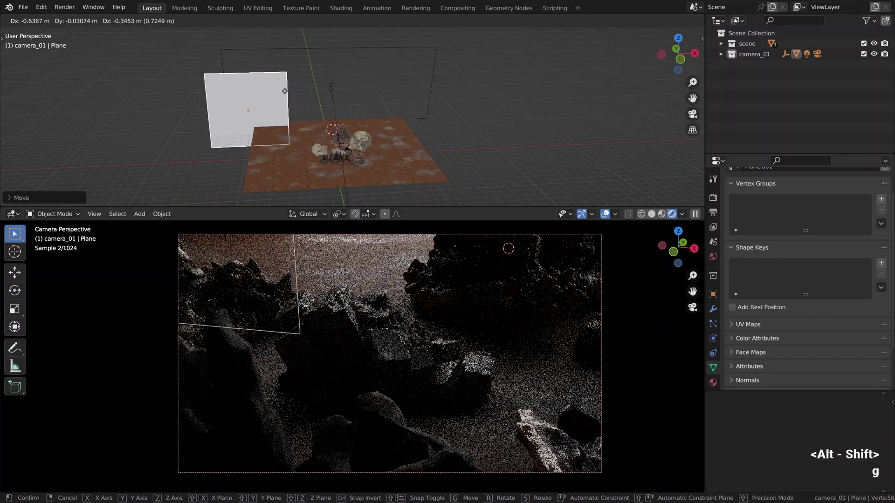
key(s)
key(z)
click(282, 89)
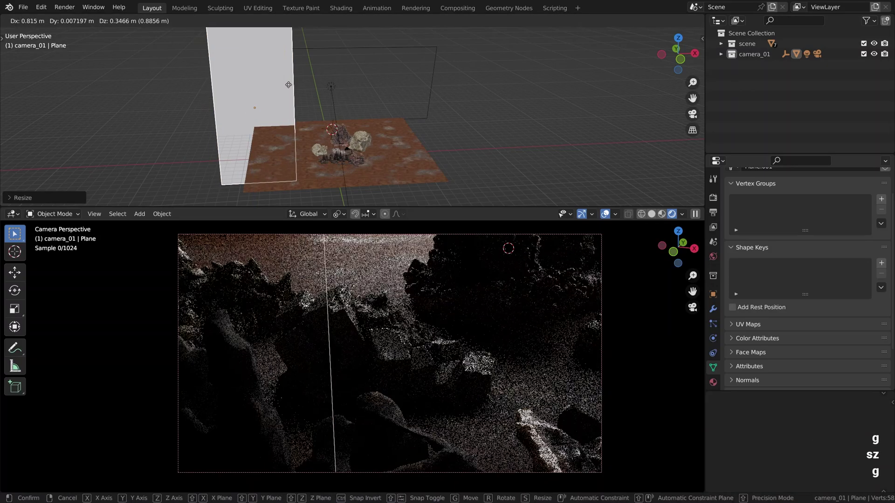
key(g)
key(s)
key(x)
key(g)
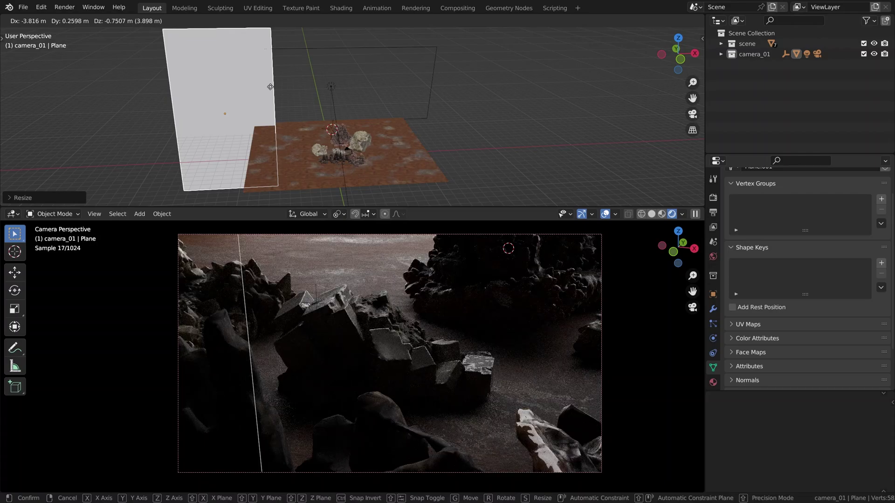
click(270, 86)
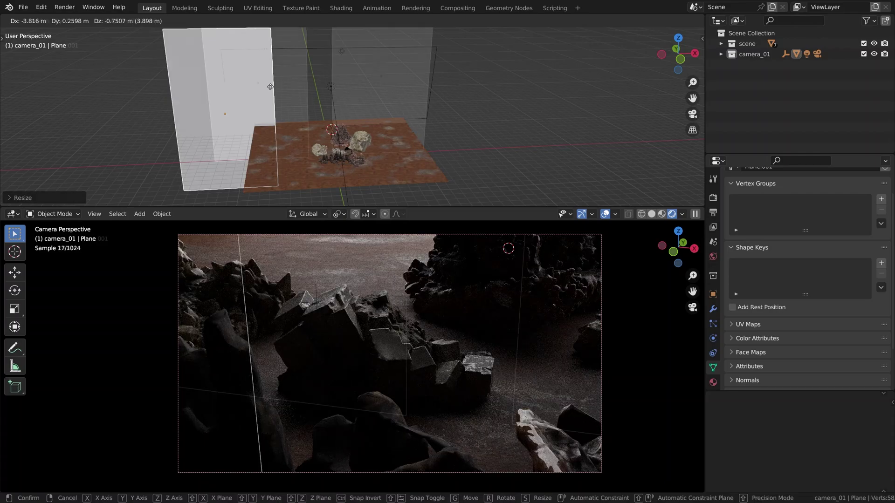
key(shift+d)
click(321, 55)
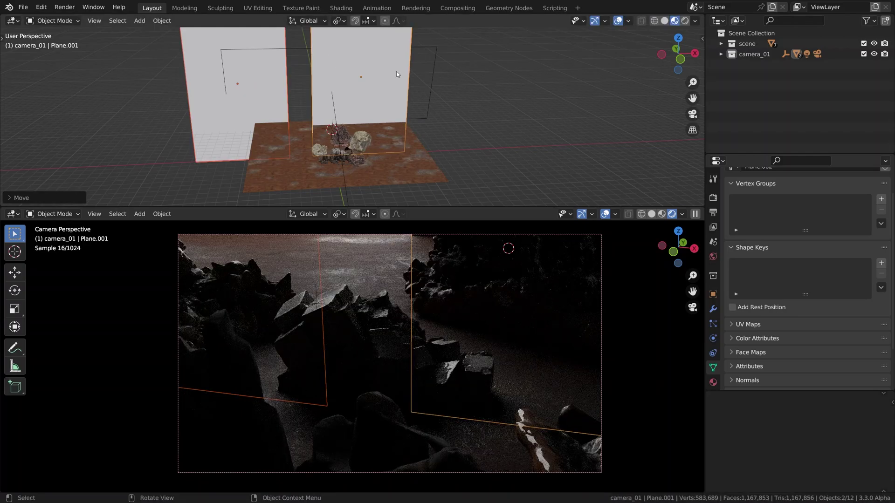
key(g)
key(z)
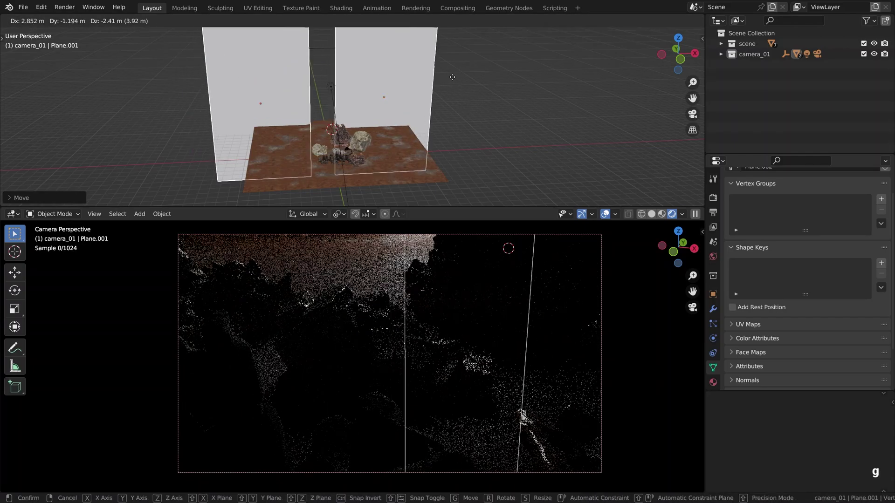
click(444, 139)
key(x)
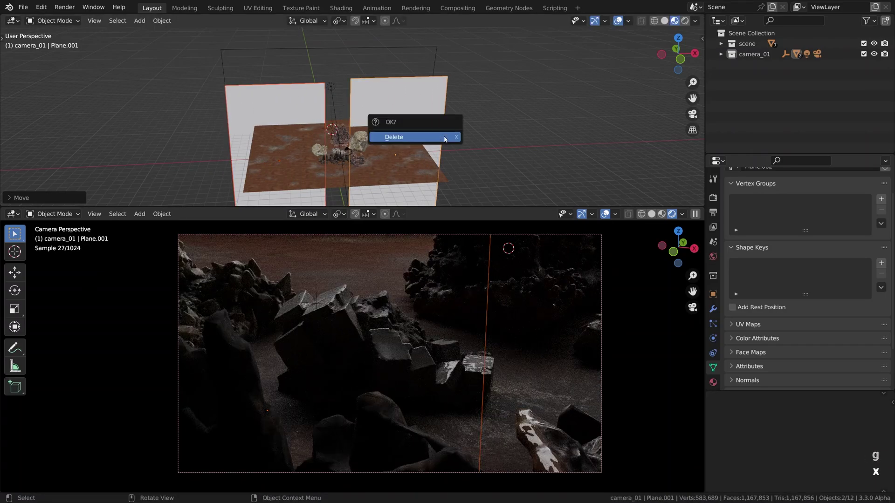
Confirm deleting the two planes, then nudge the area light's power down slightly
click(444, 140)
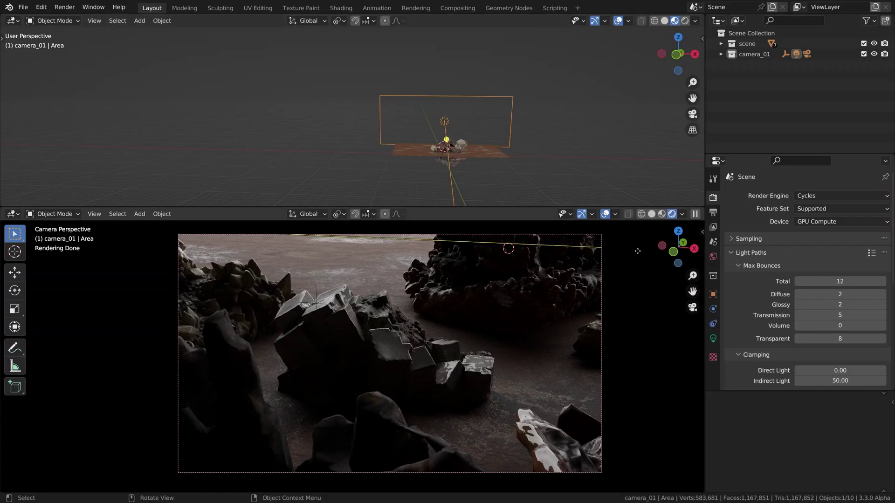
click(712, 338)
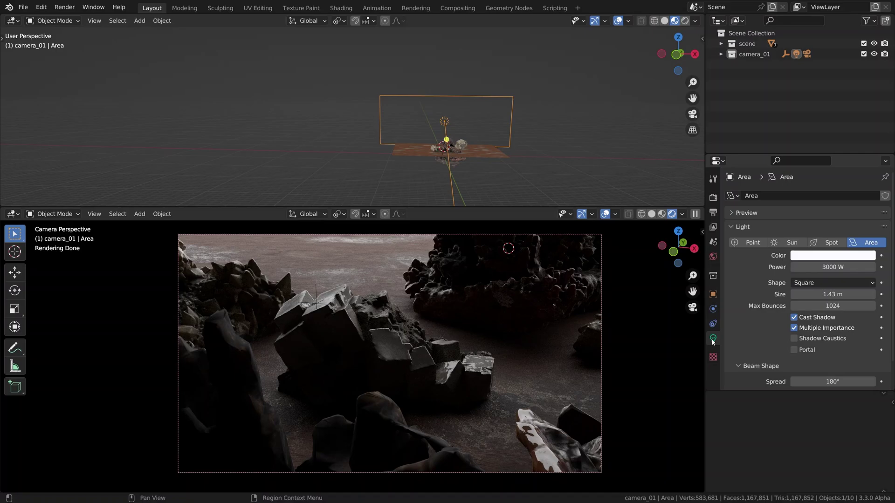
click(801, 272)
drag(802, 272, 782, 272)
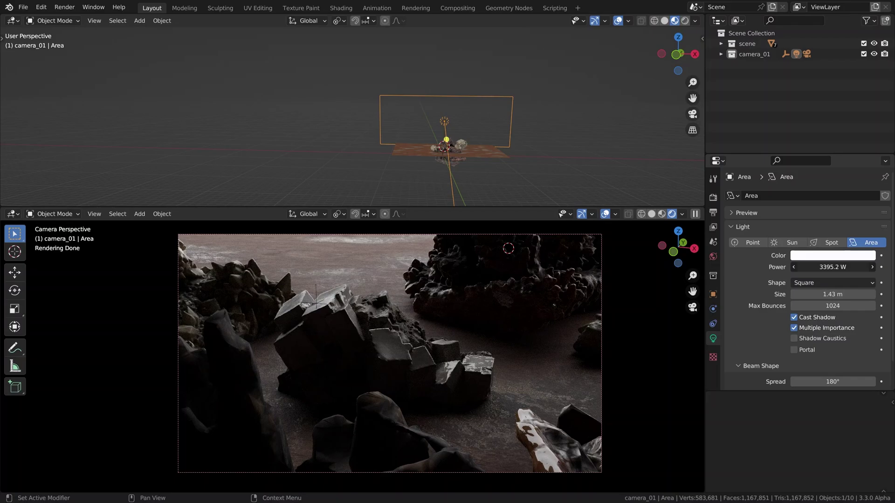
Set the area light's power to 3700 W and show the Light Paths settings
drag(832, 267, 866, 267)
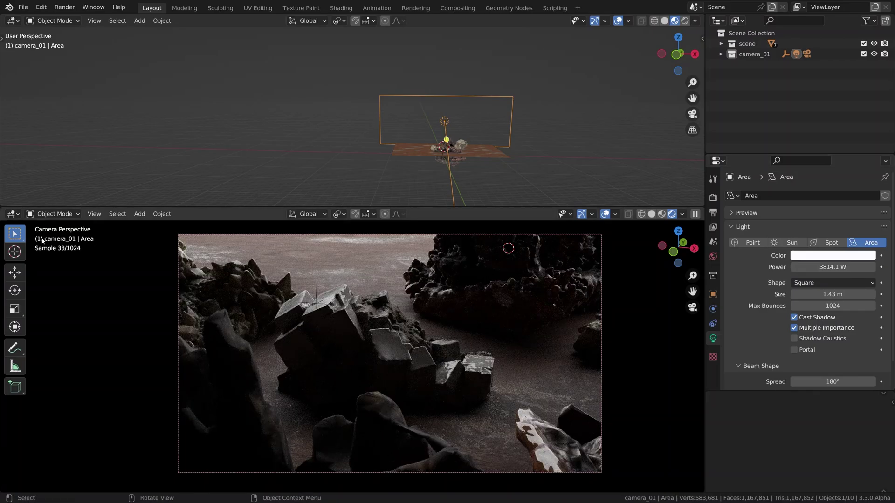
click(832, 267)
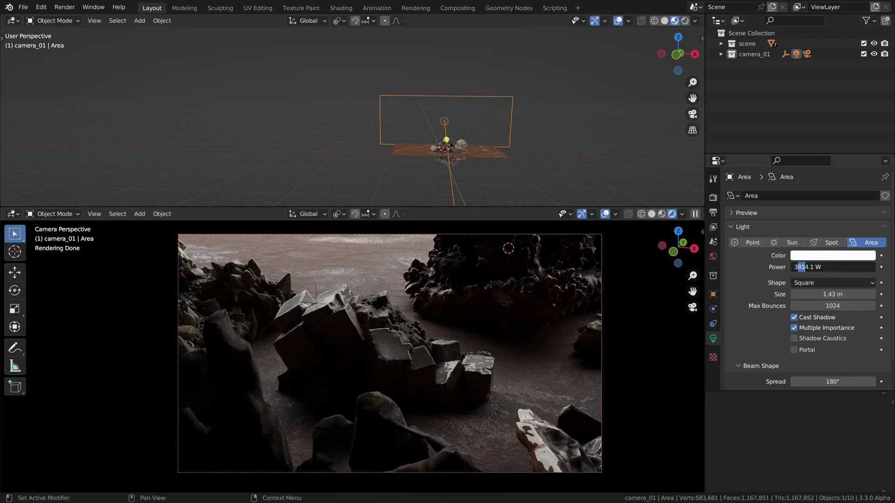
text(3700)
key(Return)
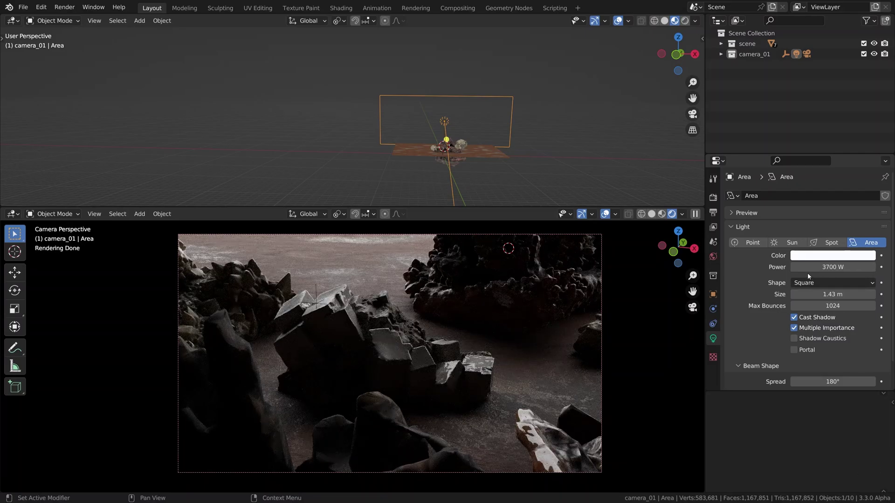
scroll(308, 328, up, 3)
scroll(324, 319, up, 2)
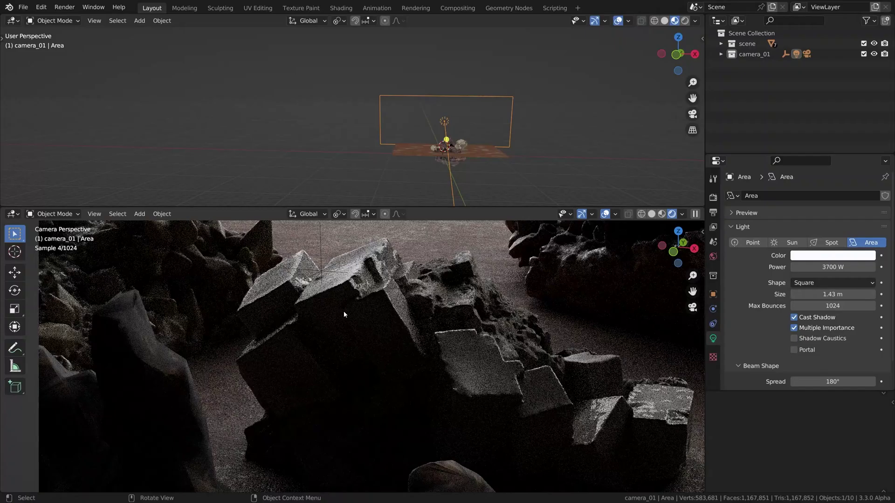
scroll(349, 308, up, 1)
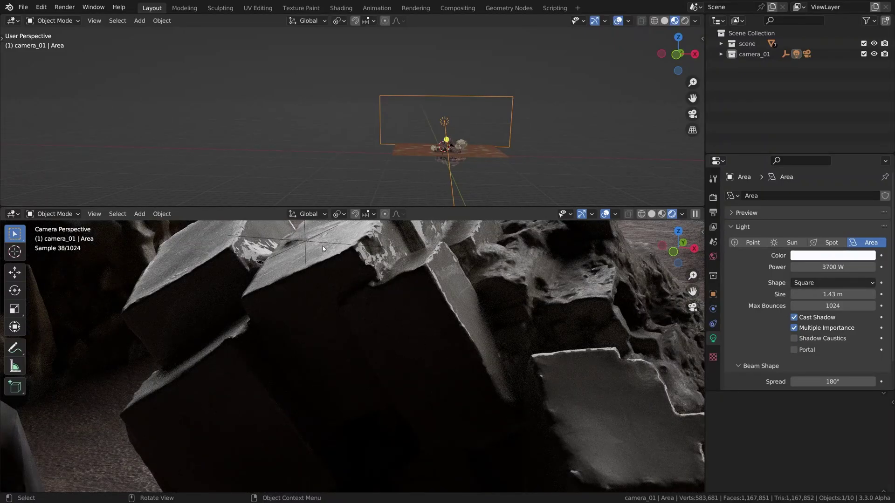
scroll(413, 311, down, 3)
scroll(413, 311, down, 3)
key(alt)
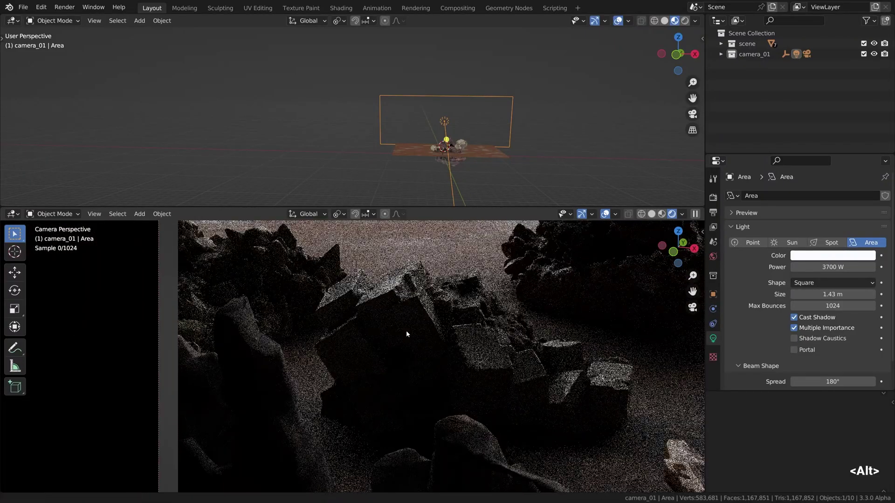
scroll(399, 328, up, 1)
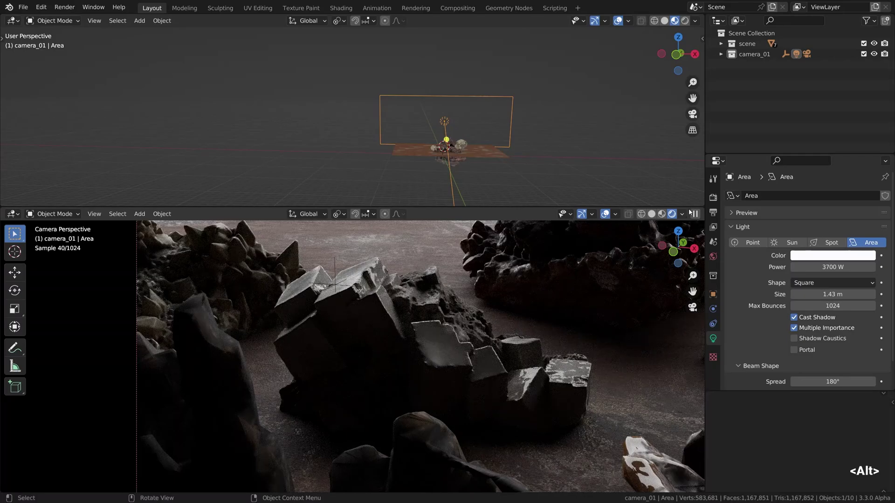
click(714, 198)
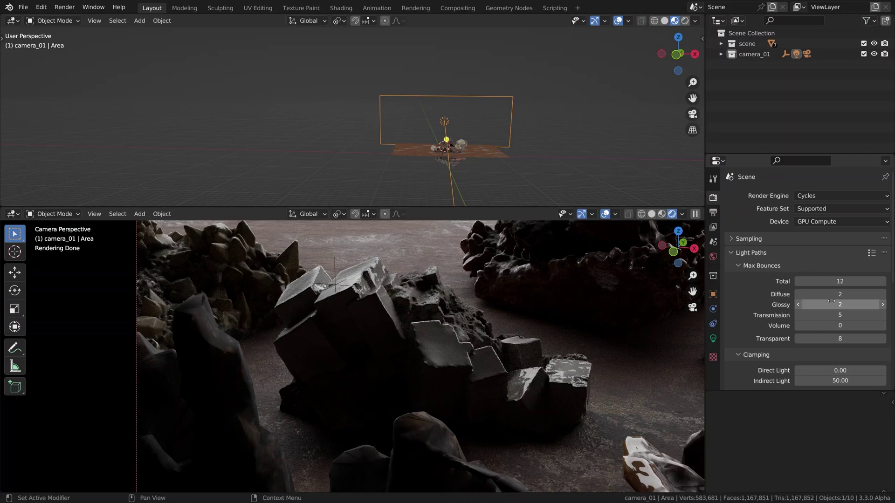
Set diffuse and glossy bounces to 0 and orbit both views to inspect
click(799, 297)
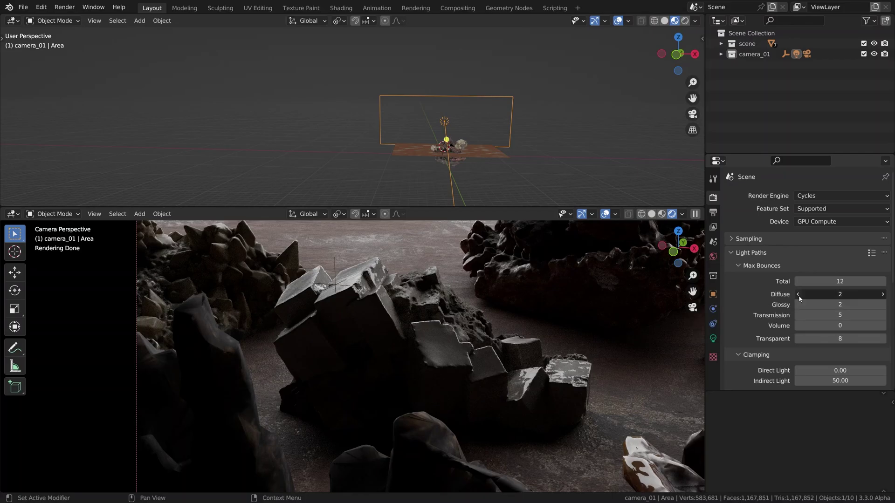
click(799, 305)
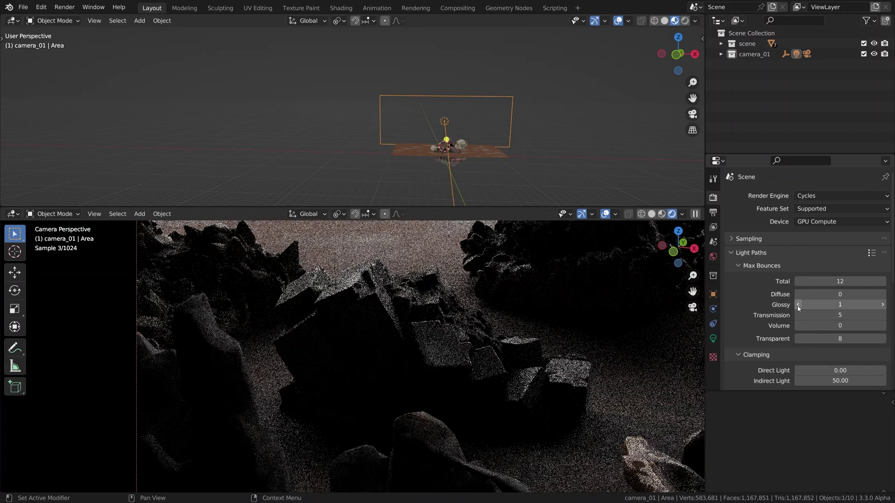
middle_drag(290, 358, 437, 269)
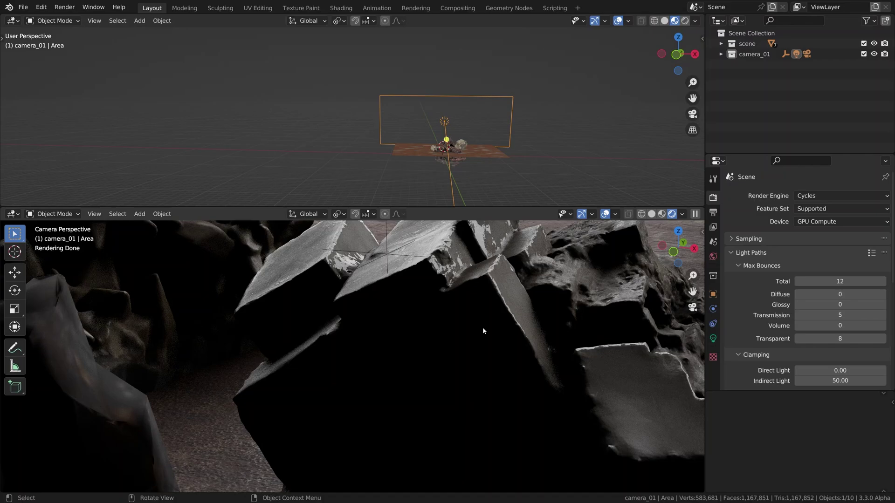
scroll(442, 154, up, 1)
scroll(442, 155, up, 5)
middle_drag(442, 154, 447, 132)
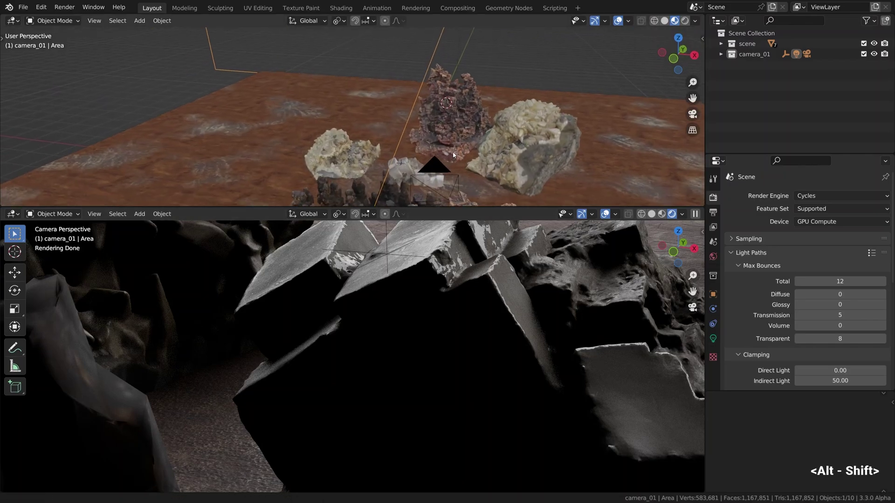
scroll(447, 131, down, 2)
scroll(440, 134, down, 3)
scroll(434, 137, down, 2)
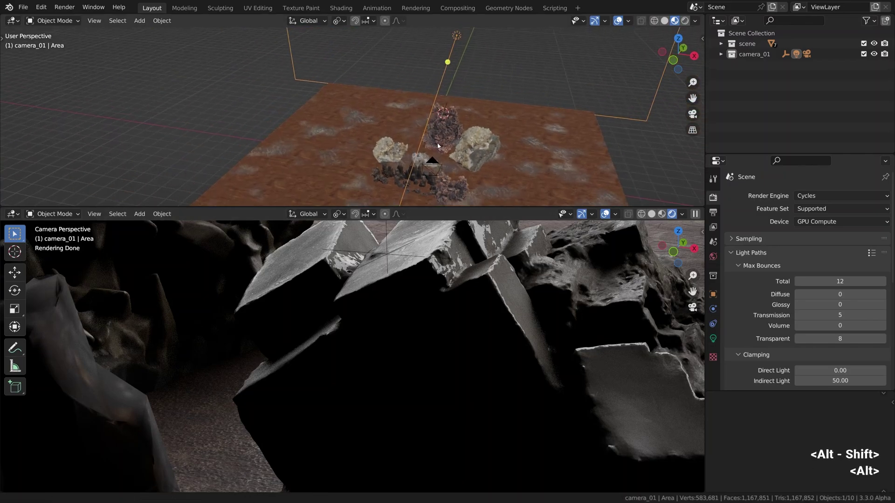
scroll(423, 138, down, 1)
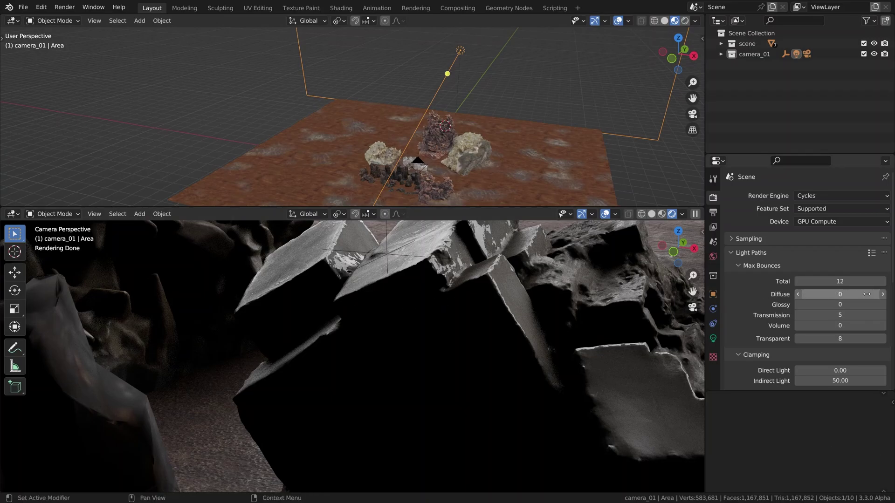
Raise diffuse and glossy bounces to 4, then lower them back to 2
click(883, 297)
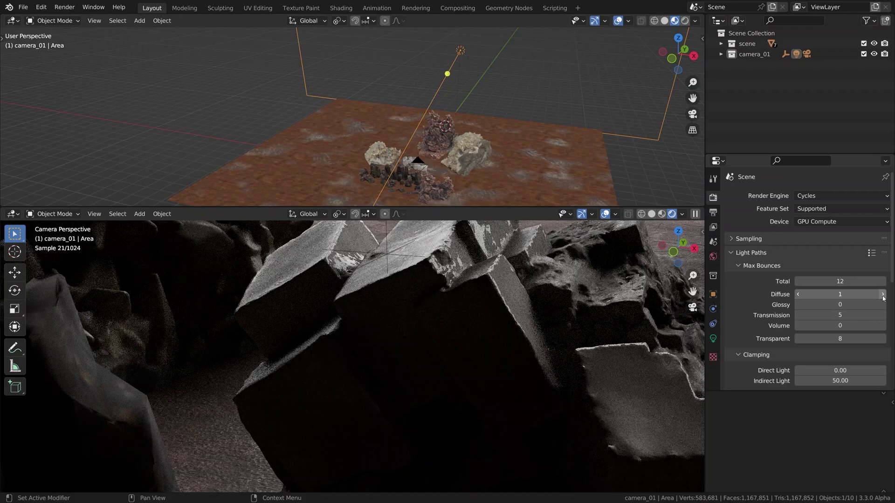
click(883, 297)
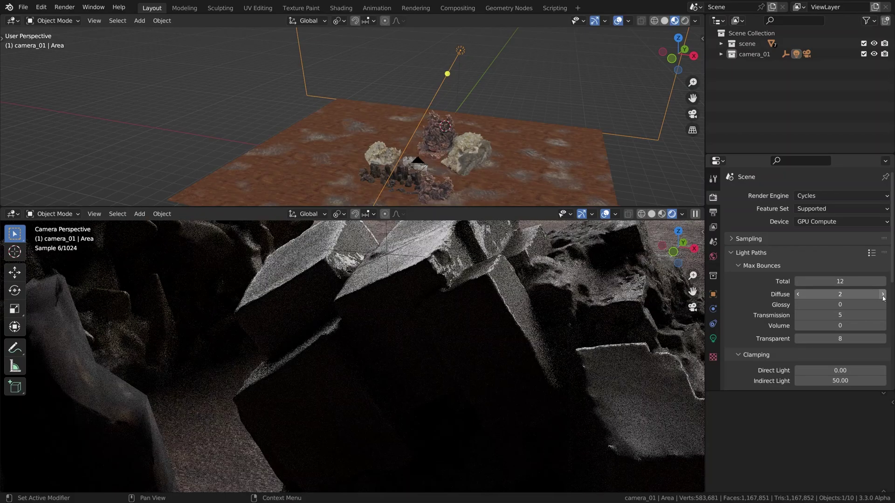
click(882, 306)
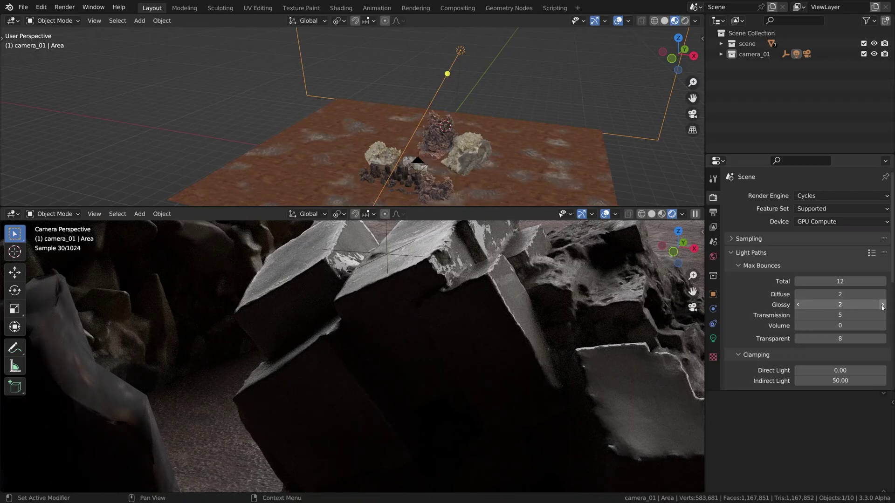
click(882, 306)
click(882, 307)
click(883, 297)
click(883, 297)
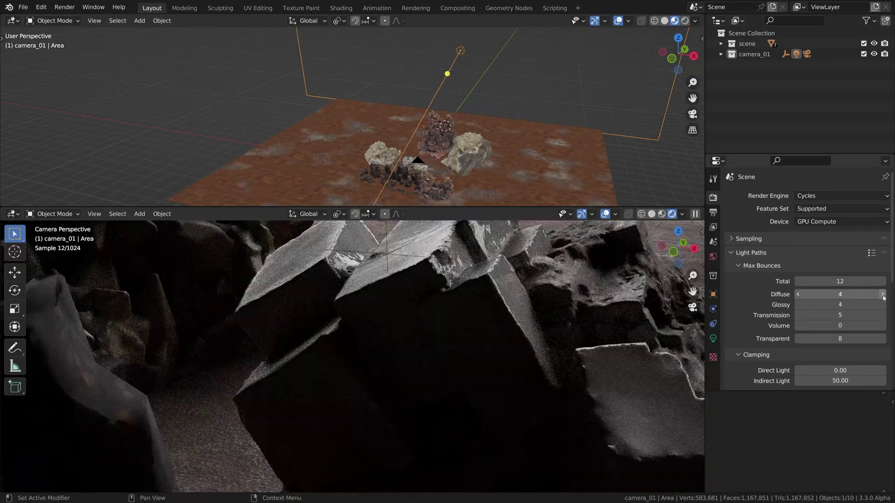
click(797, 294)
click(797, 295)
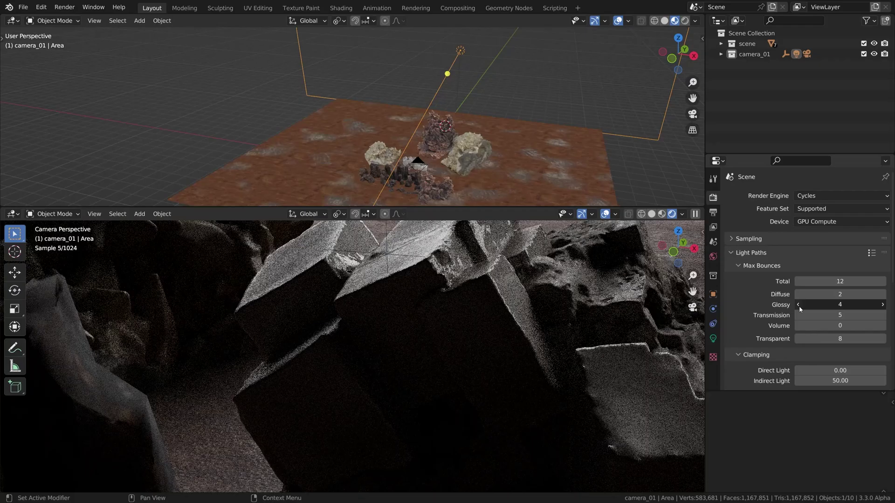
click(797, 305)
click(798, 305)
scroll(499, 321, down, 2)
scroll(489, 332, down, 2)
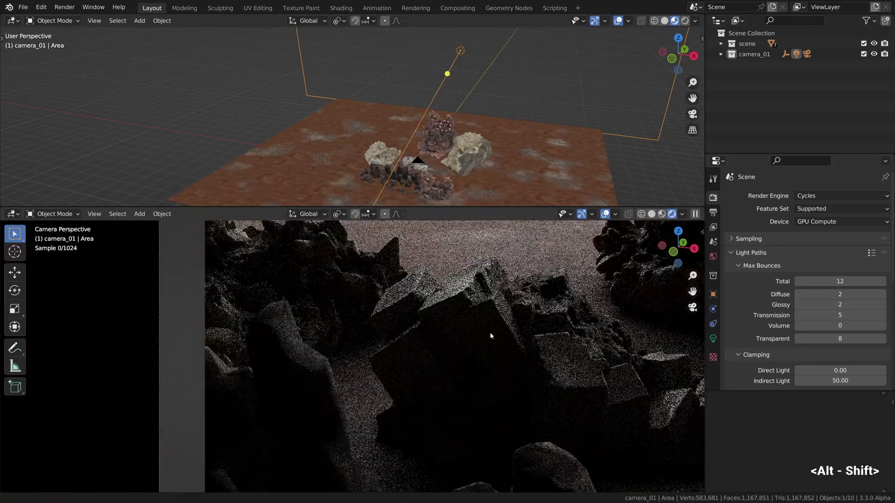
scroll(447, 325, down, 1)
Recentre the camera view and return diffuse and glossy bounces to 0
shift+middle_drag(404, 315, 406, 320)
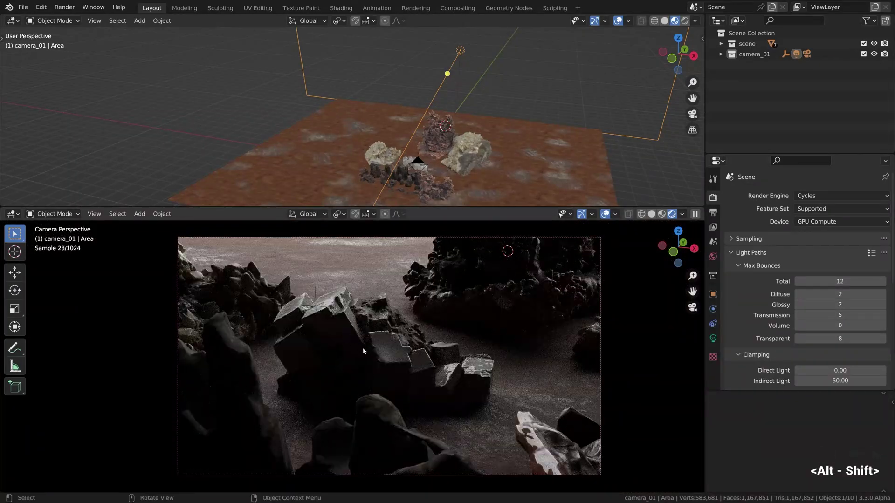
click(798, 294)
click(797, 294)
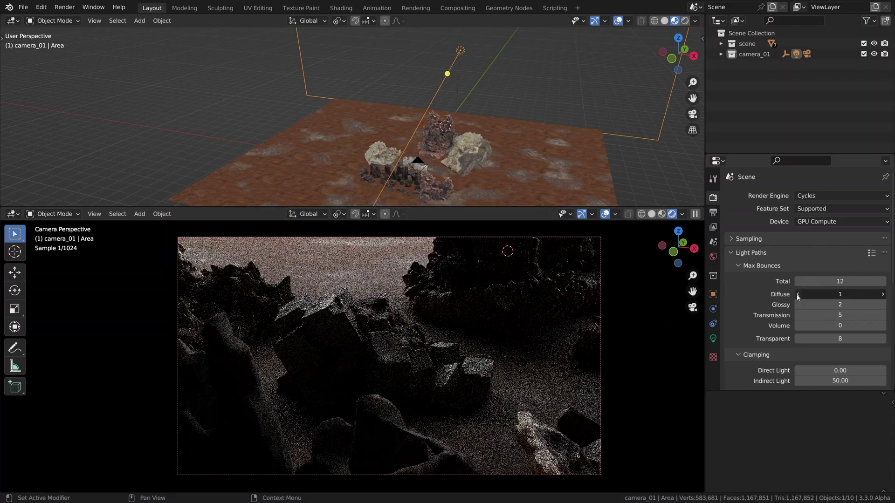
click(798, 305)
click(797, 305)
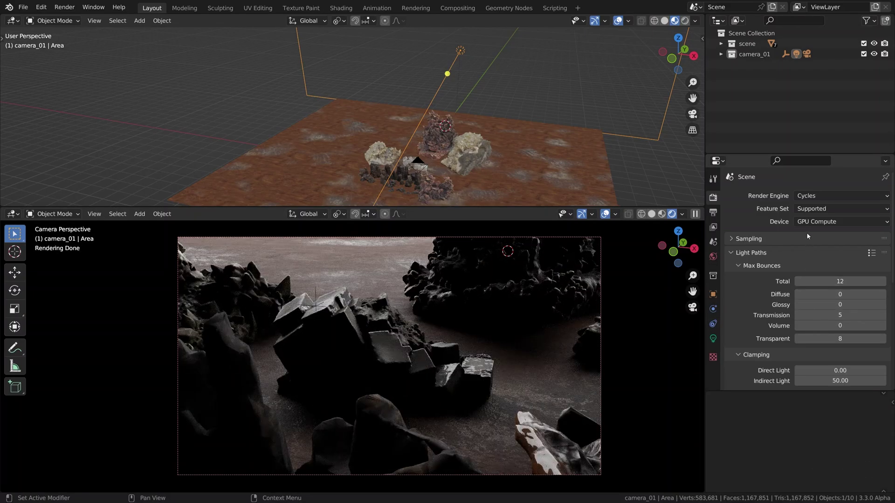
Switch the render engine to Eevee and toggle Soft Shadows off and on
click(810, 198)
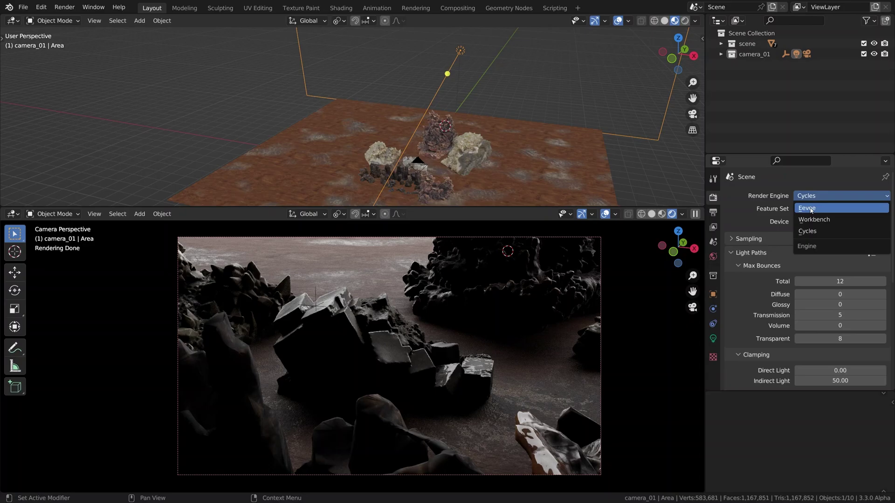
click(821, 208)
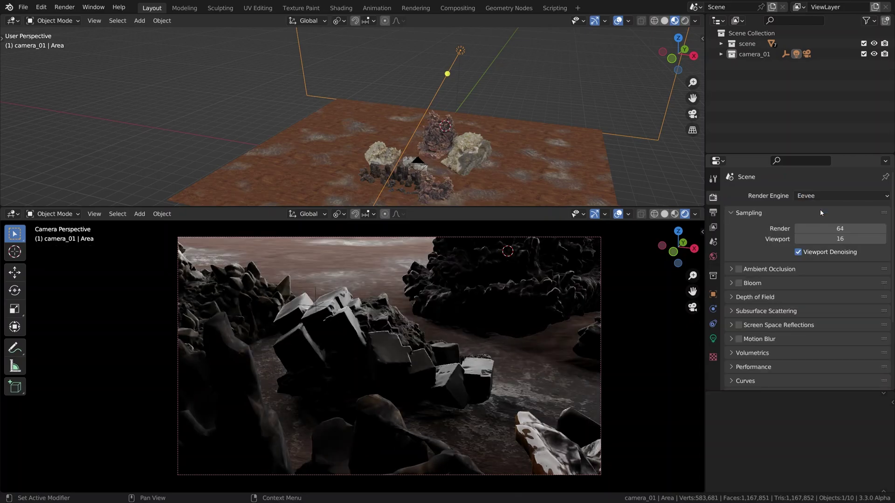
scroll(803, 238, down, 1)
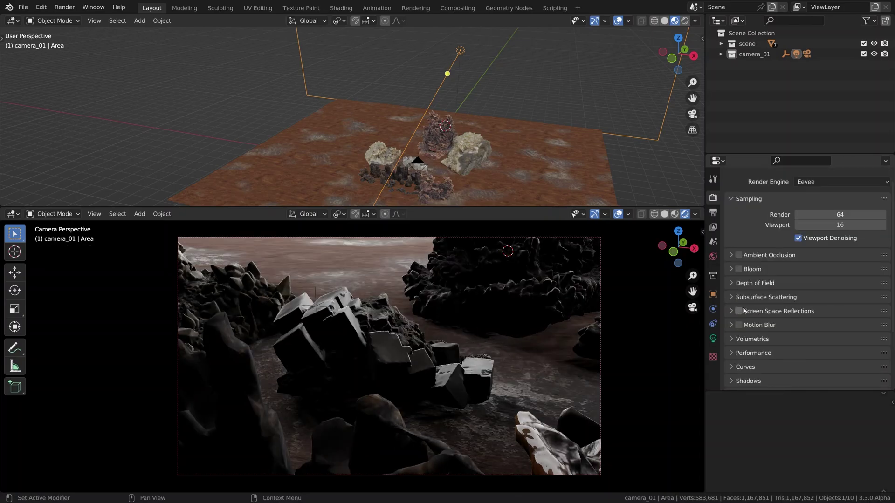
scroll(769, 293, down, 1)
scroll(745, 327, down, 2)
click(748, 338)
scroll(762, 346, down, 1)
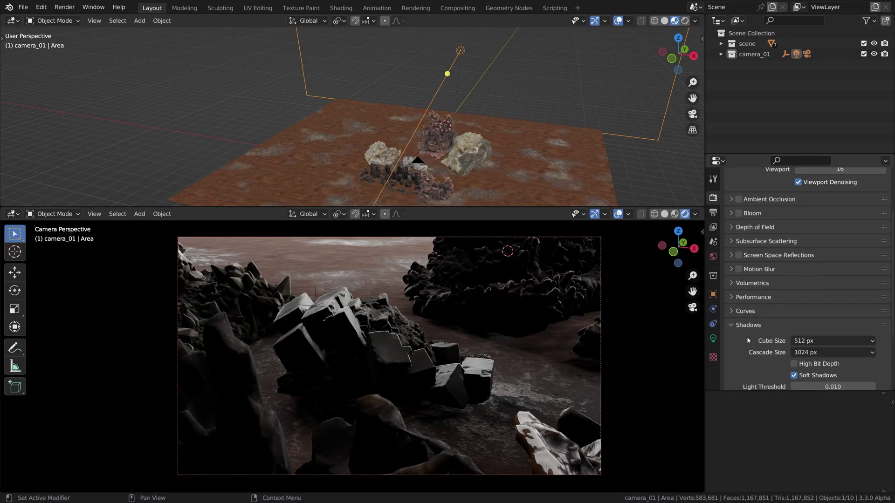
scroll(773, 353, down, 1)
click(794, 361)
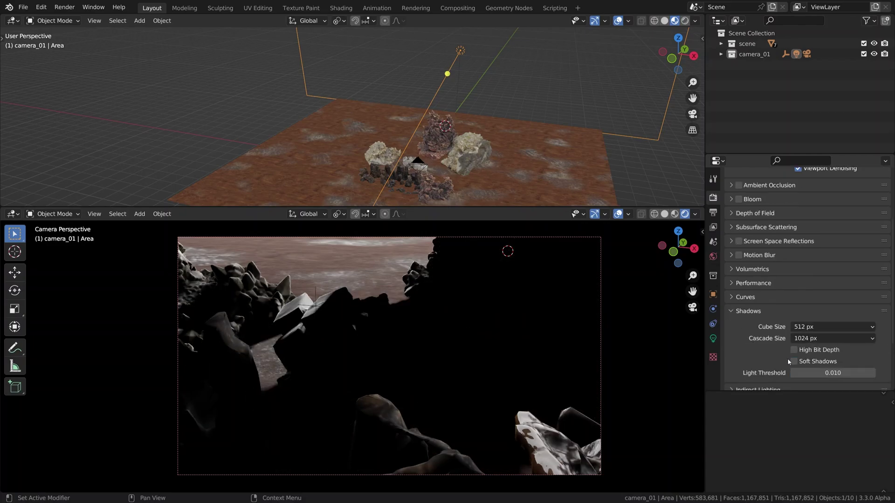
click(794, 361)
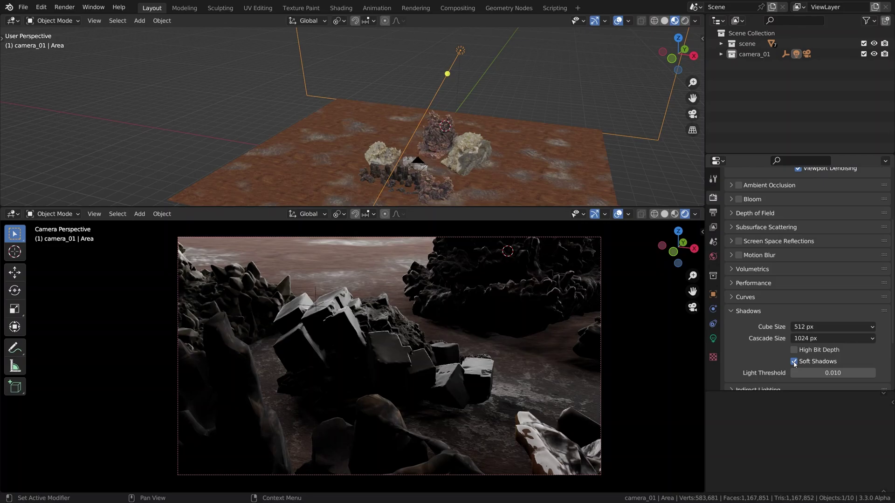
Enable Contact Shadows in the area light's shadow settings
click(713, 339)
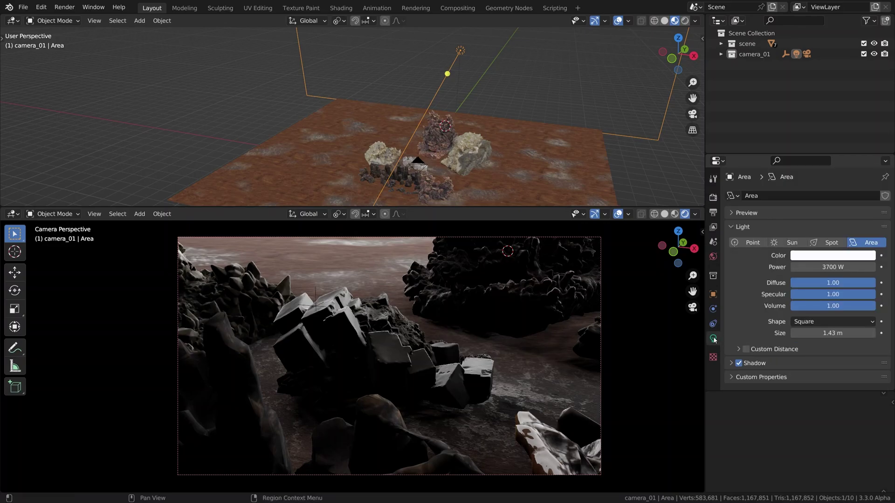
click(732, 363)
scroll(737, 354, down, 3)
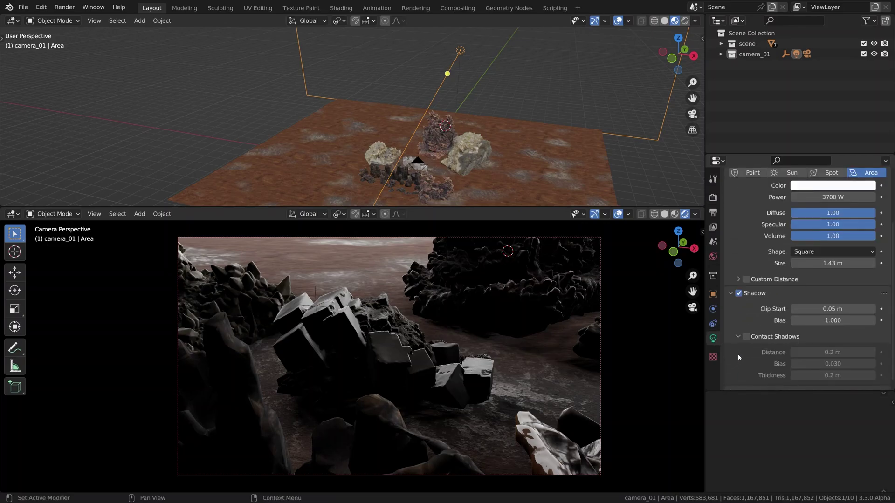
click(746, 339)
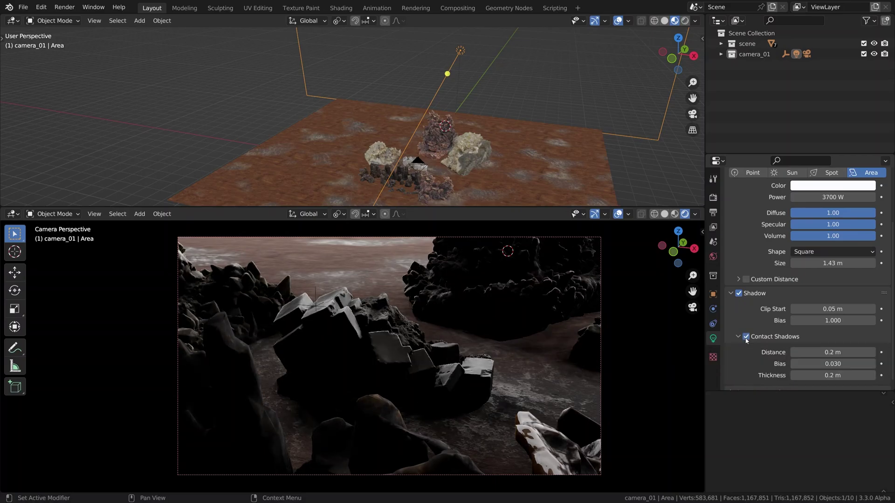
click(746, 338)
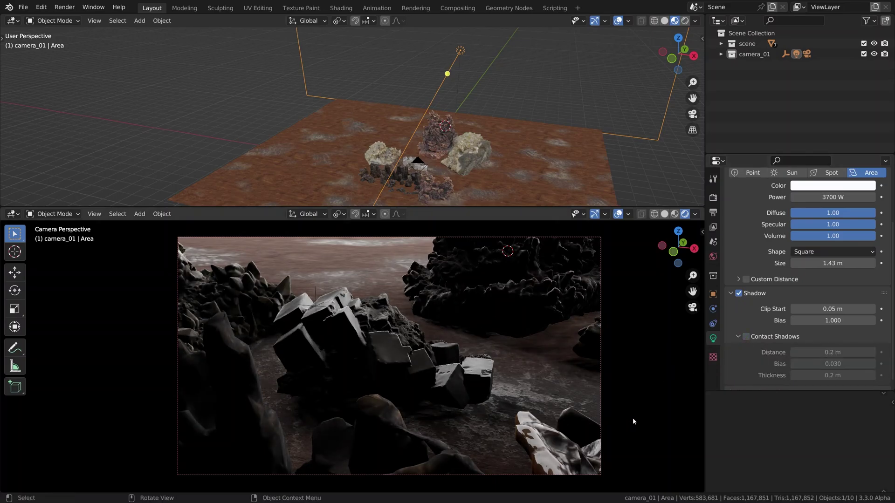
click(746, 336)
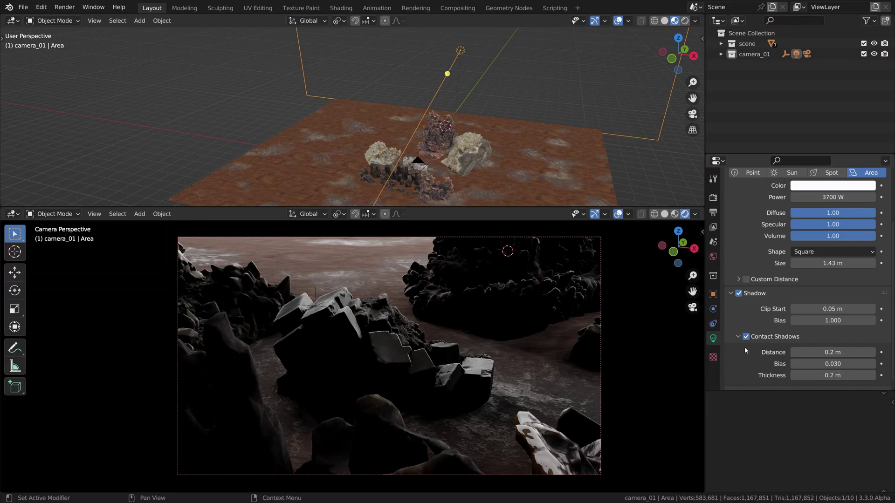
scroll(748, 323, up, 3)
scroll(755, 304, up, 2)
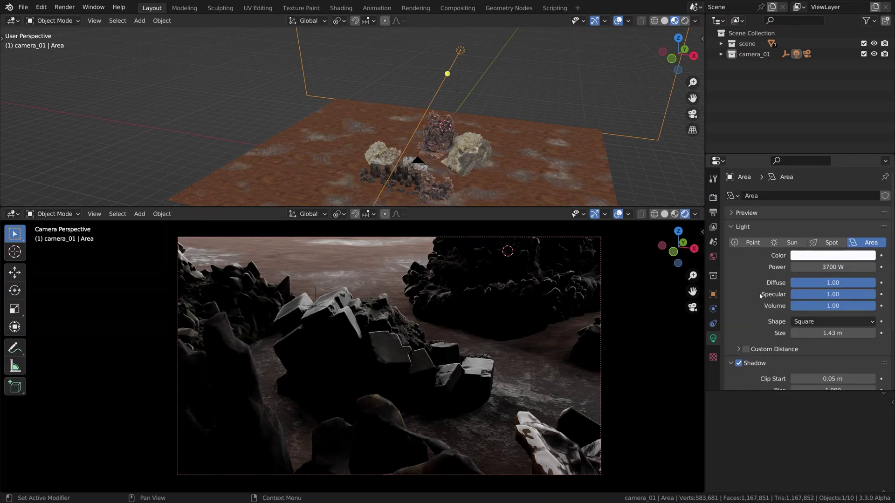
Switch back to Cycles and set diffuse and glossy bounces to 2
click(716, 200)
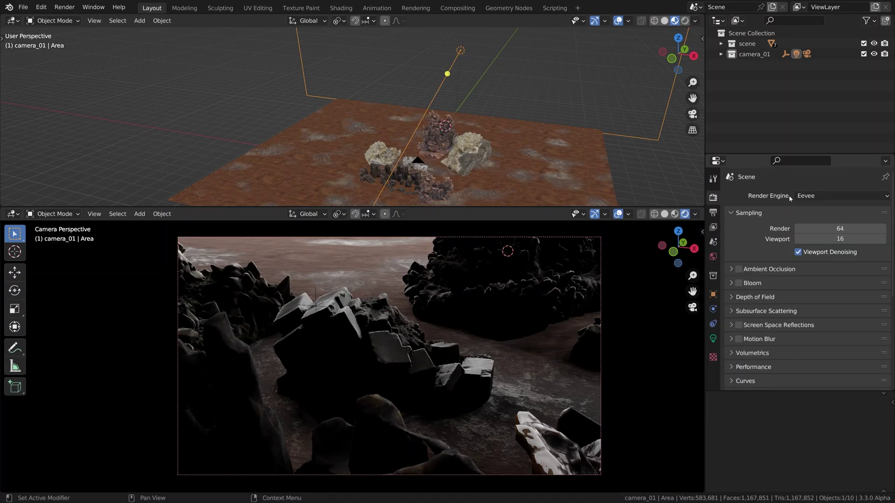
click(804, 197)
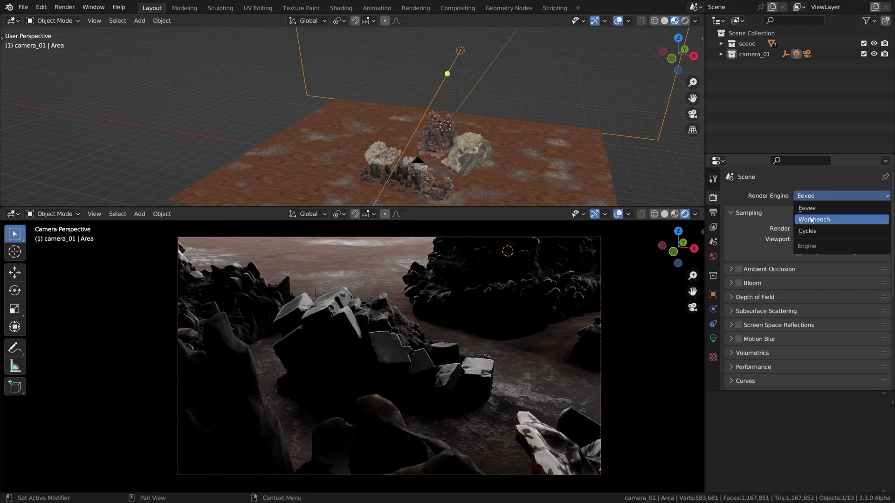
click(812, 232)
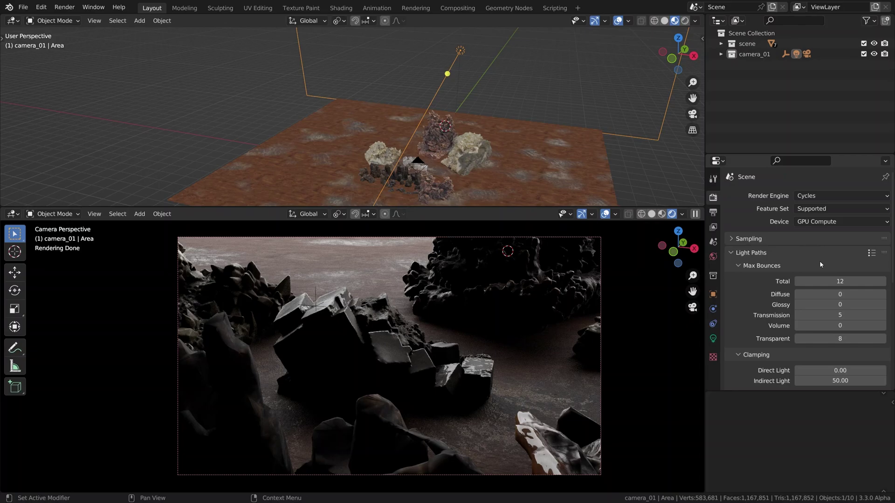
click(882, 294)
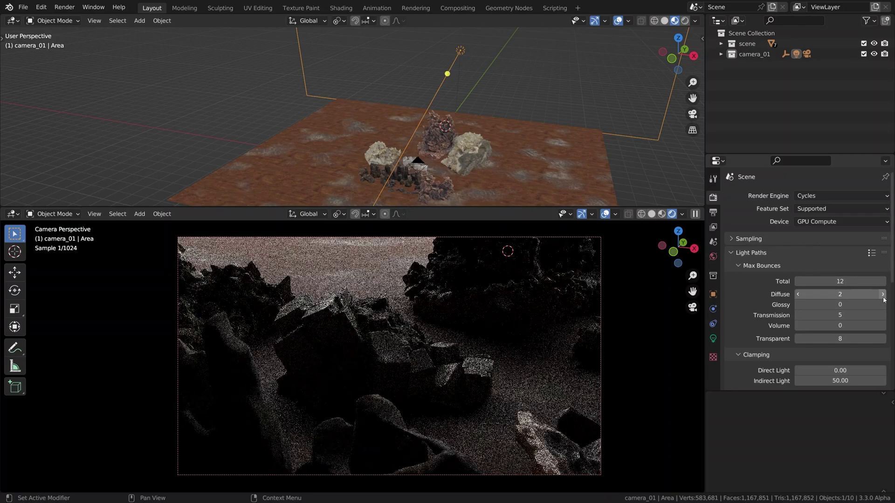
click(882, 305)
click(882, 305)
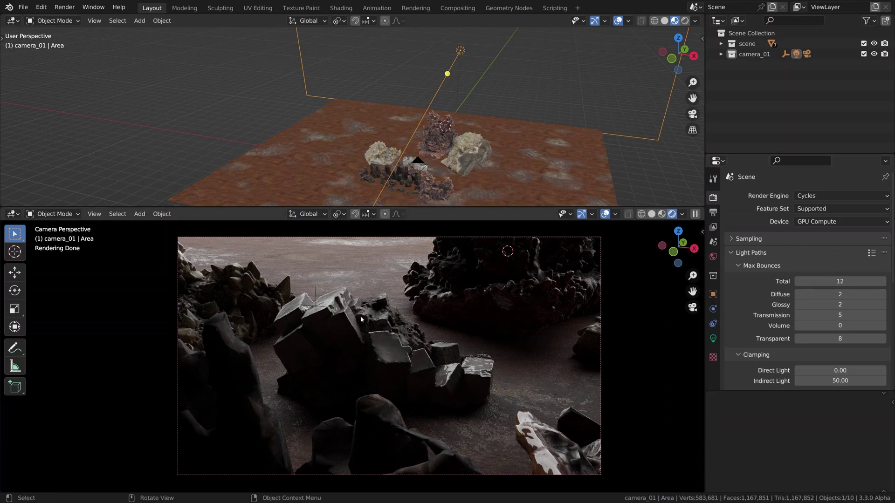
click(712, 339)
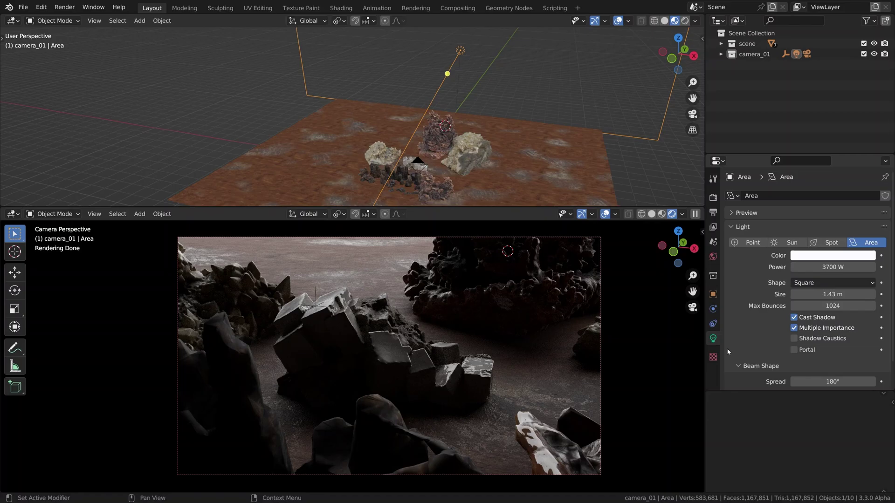
Push the light's power higher, move the light, then set power to 4000 W
drag(834, 267, 880, 267)
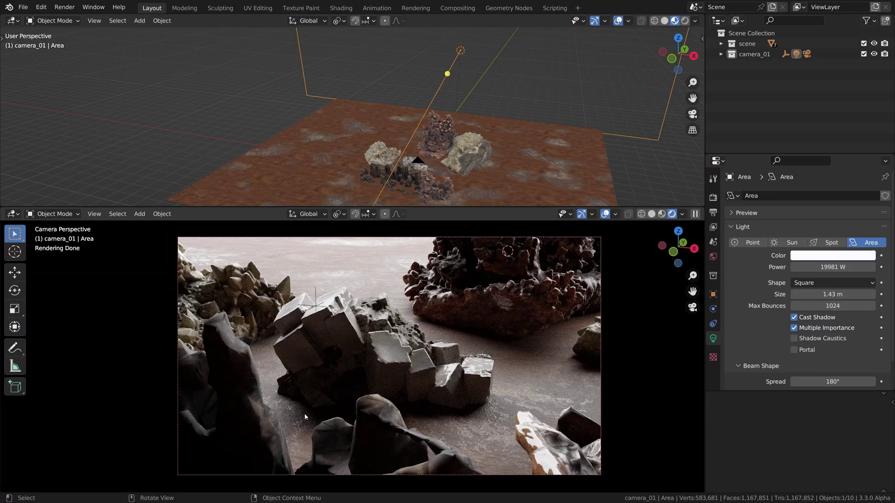
key(g)
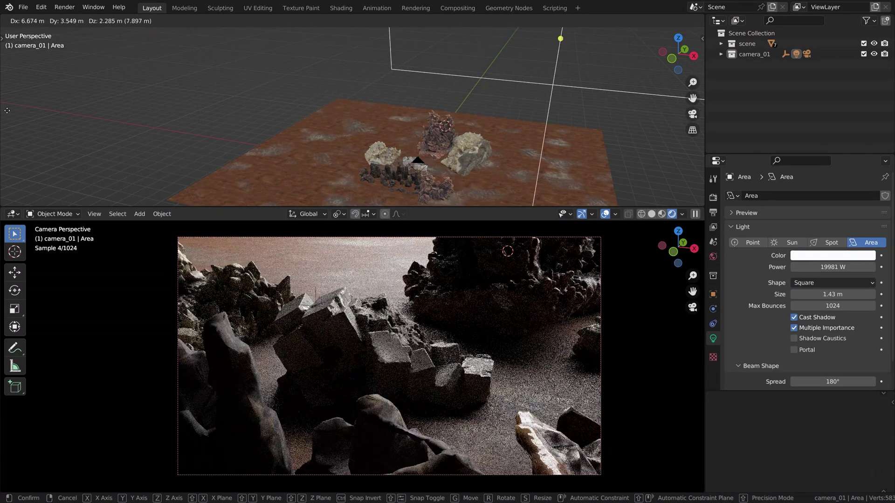
click(549, 110)
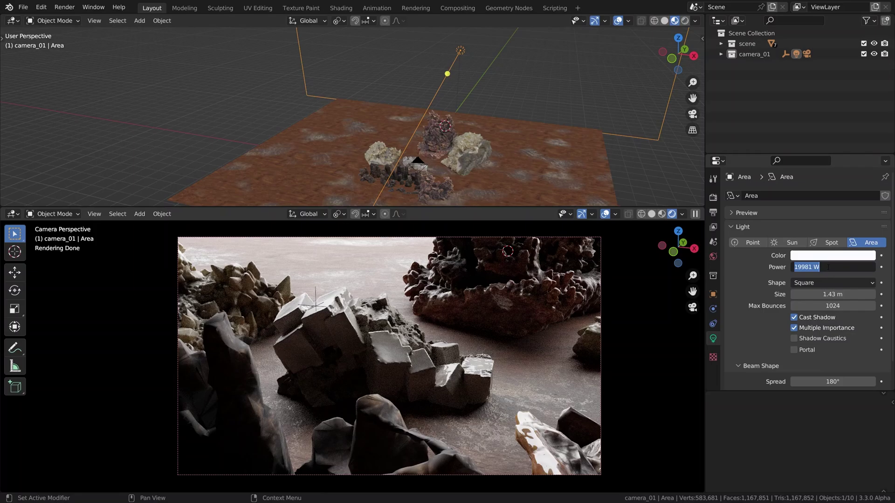
text(4000)
key(Return)
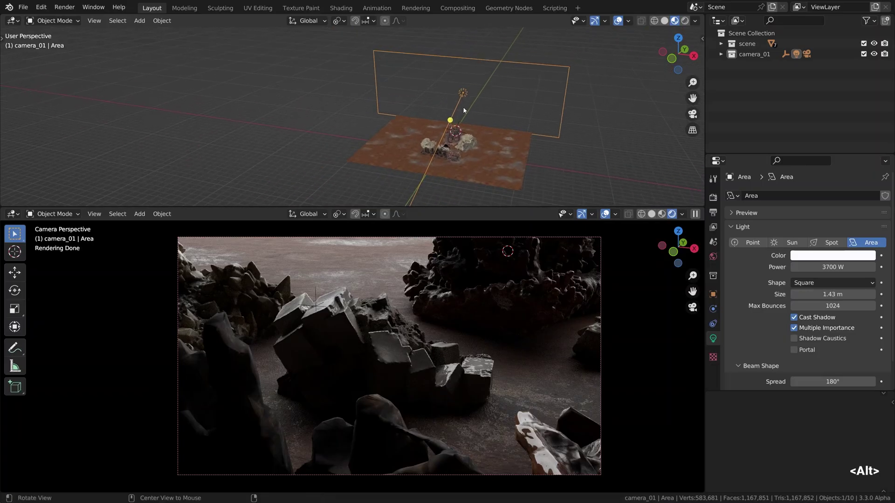
Enlarge the area light plane along local Y and move it up above the rocks
key(s)
key(x)
key(x)
key(y)
key(y)
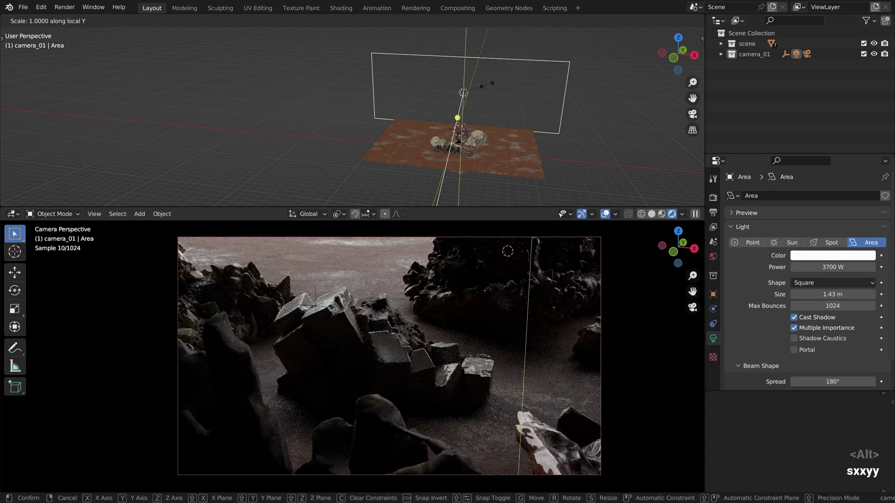
key(y)
click(487, 72)
key(s)
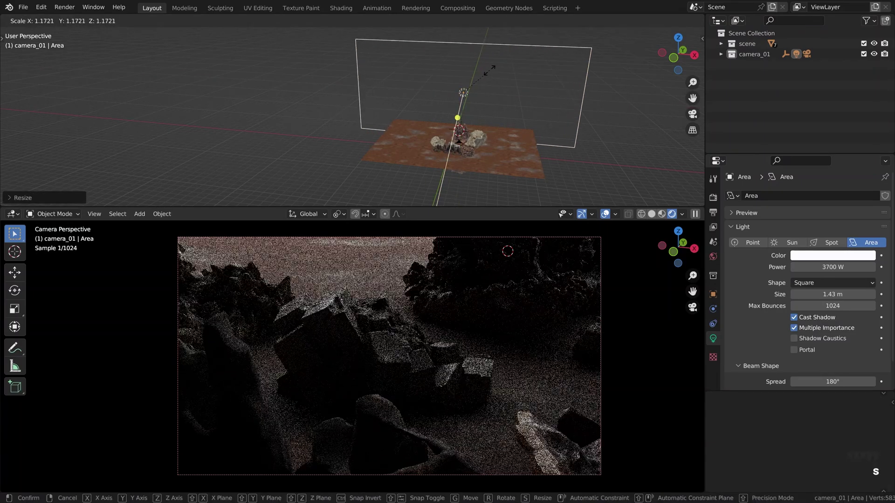
key(g)
key(z)
click(491, 64)
key(g)
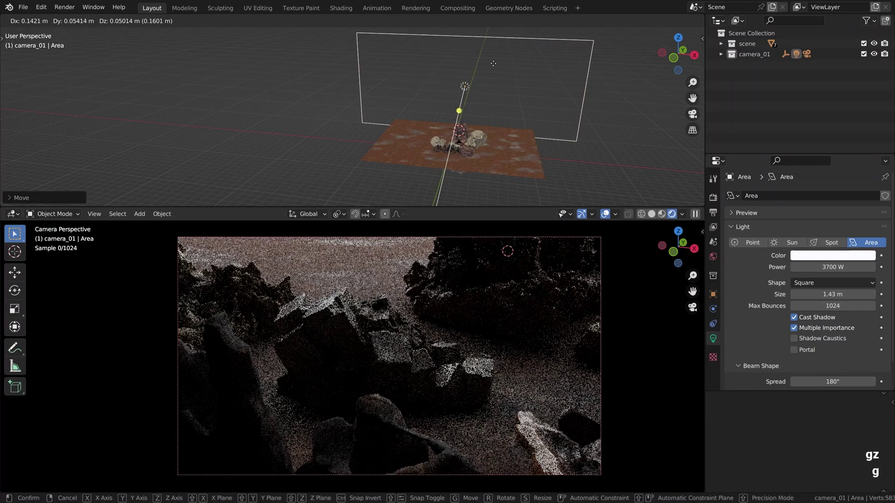
click(494, 62)
middle_drag(494, 62, 492, 99)
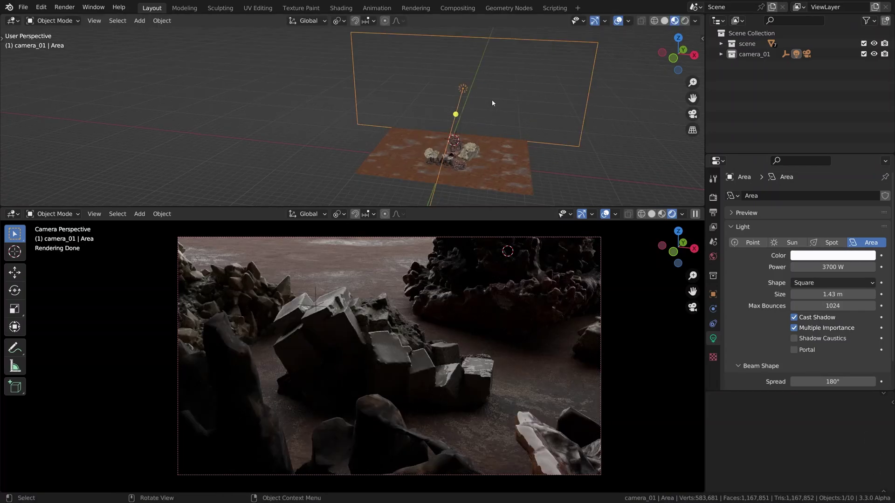
Set the area light's power to 4700 W
click(832, 266)
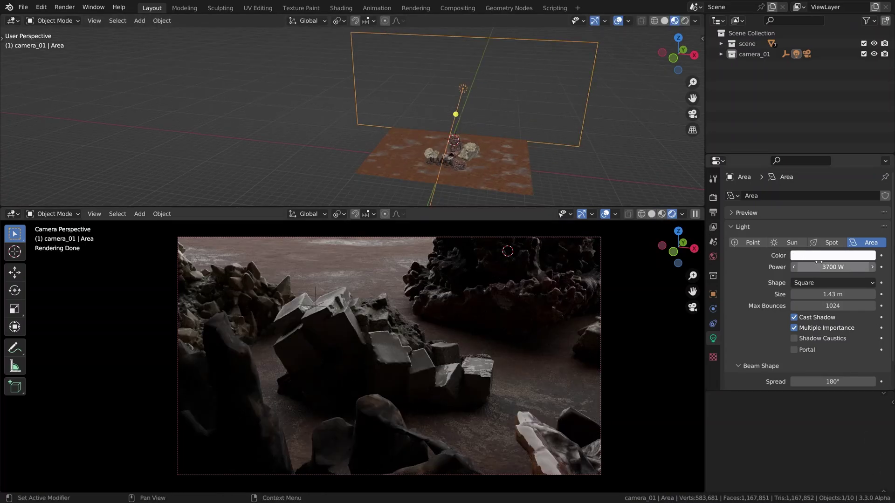
text(4700)
key(Return)
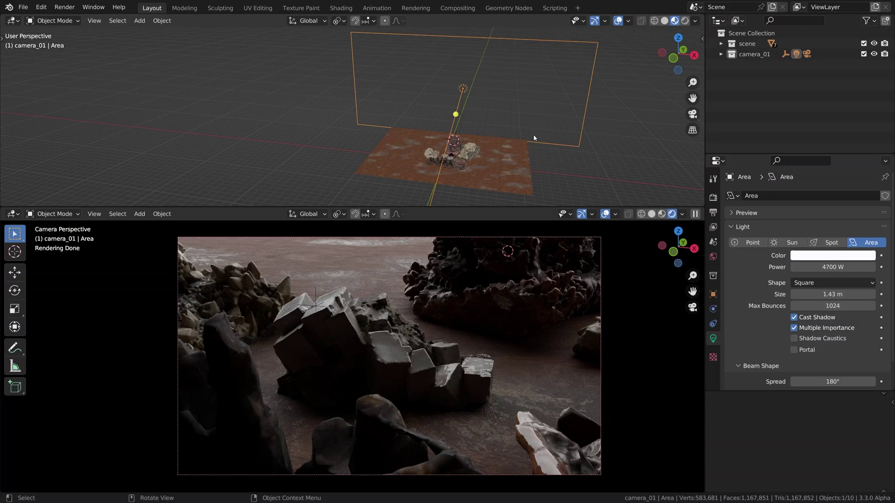
shift+middle_drag(533, 134, 521, 144)
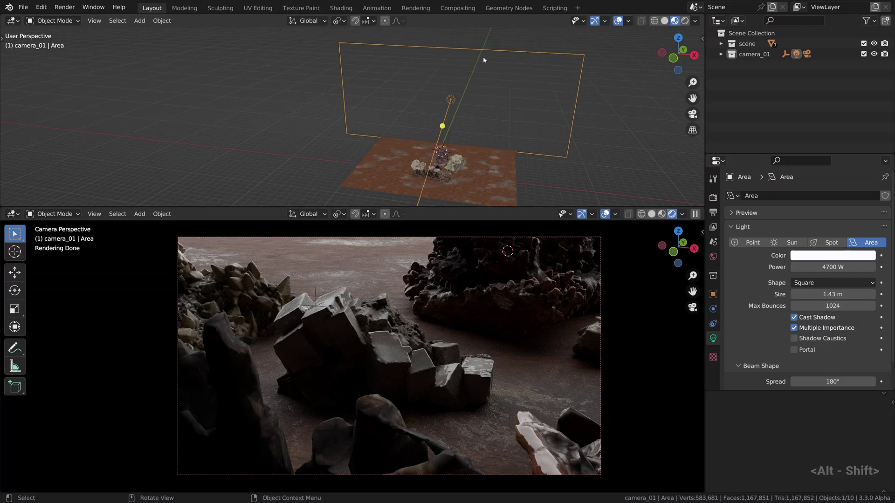
Move the large key area light into a new collection named 'light_01'
key(m)
click(478, 58)
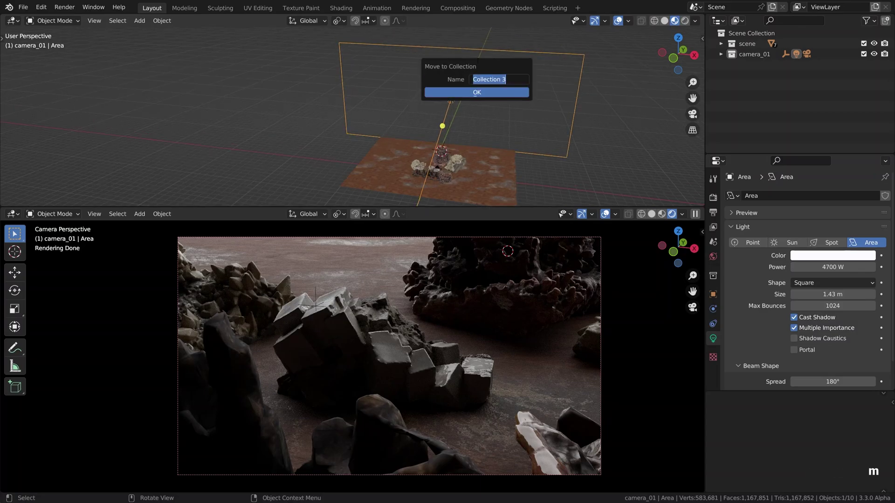
text(light_01)
click(474, 91)
middle_drag(573, 83, 545, 88)
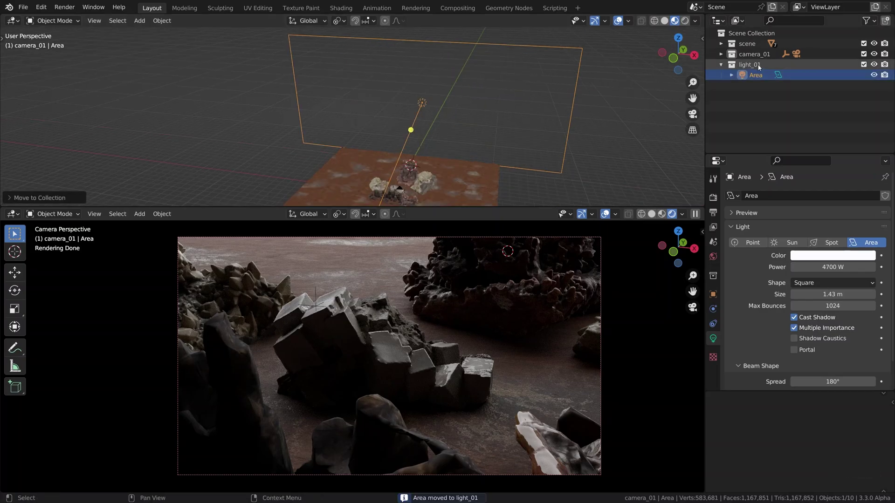
Duplicate the large area light and scale the copy down
click(755, 75)
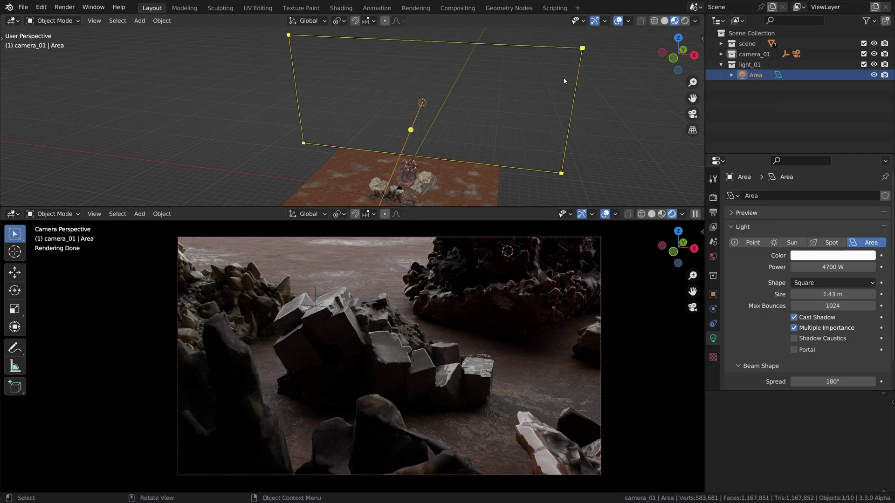
right_click(503, 86)
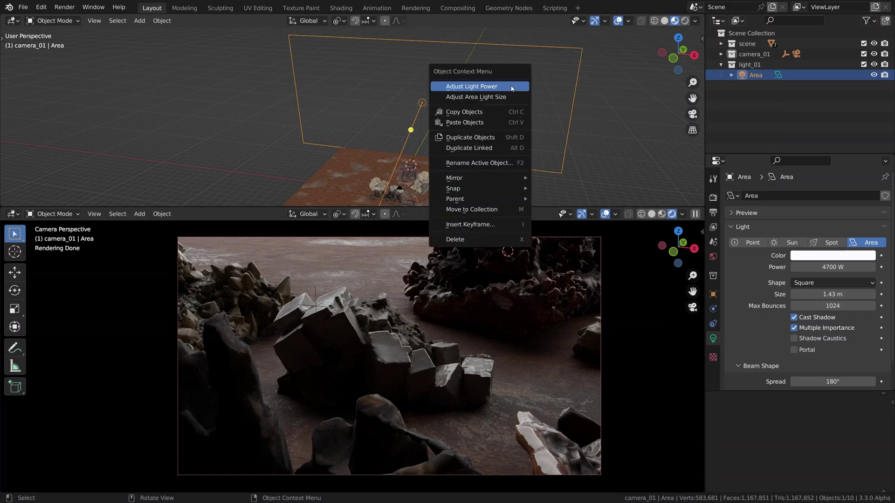
click(502, 138)
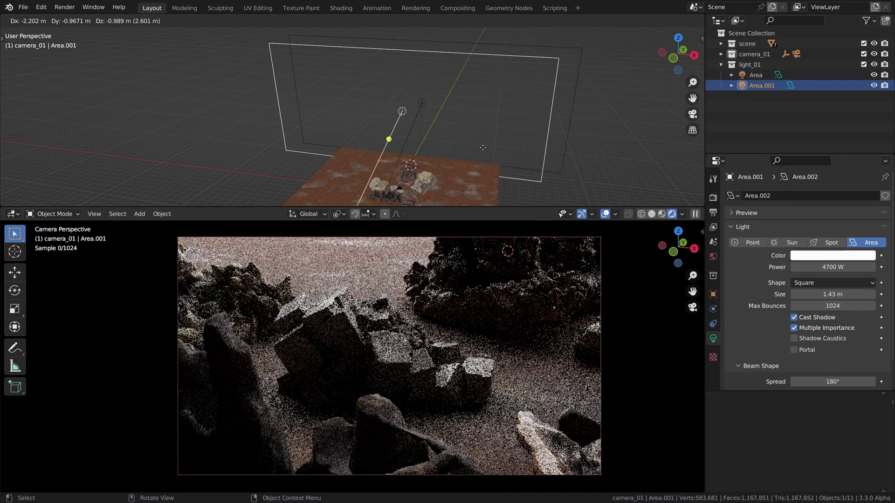
click(507, 139)
key(s)
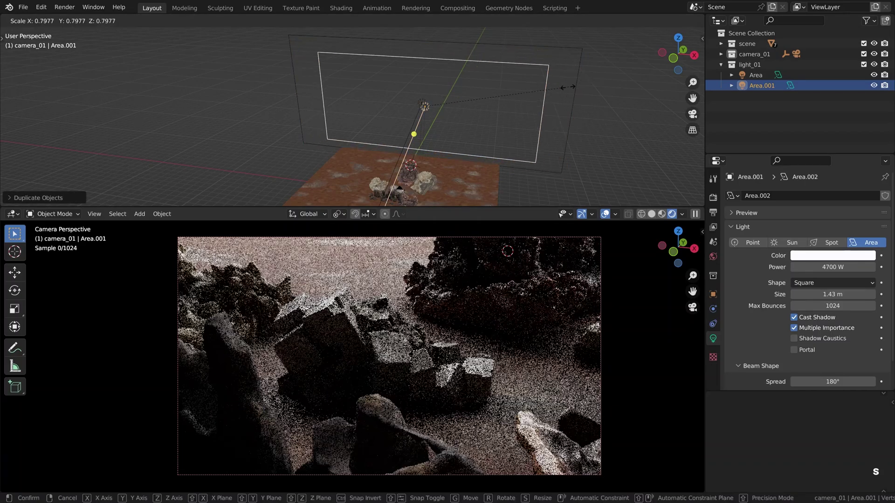
click(470, 110)
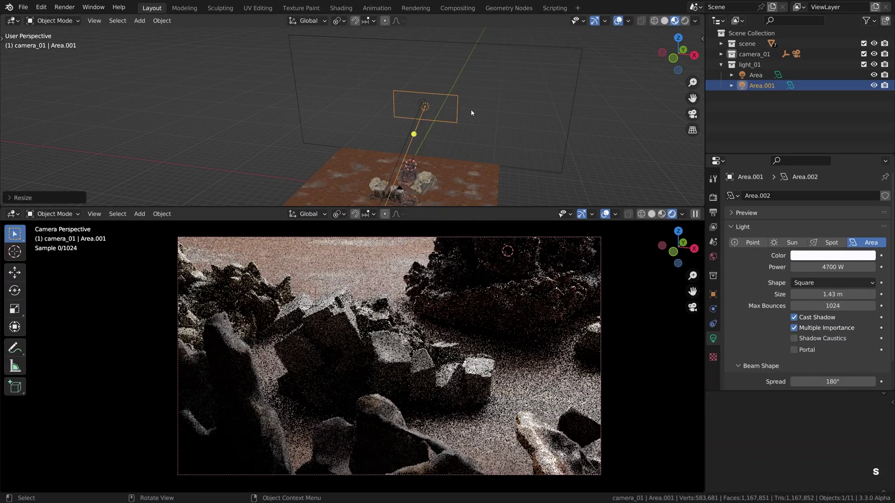
Put the duplicate light in a new 'light_02' collection and exclude 'light_01'
key(m)
click(555, 116)
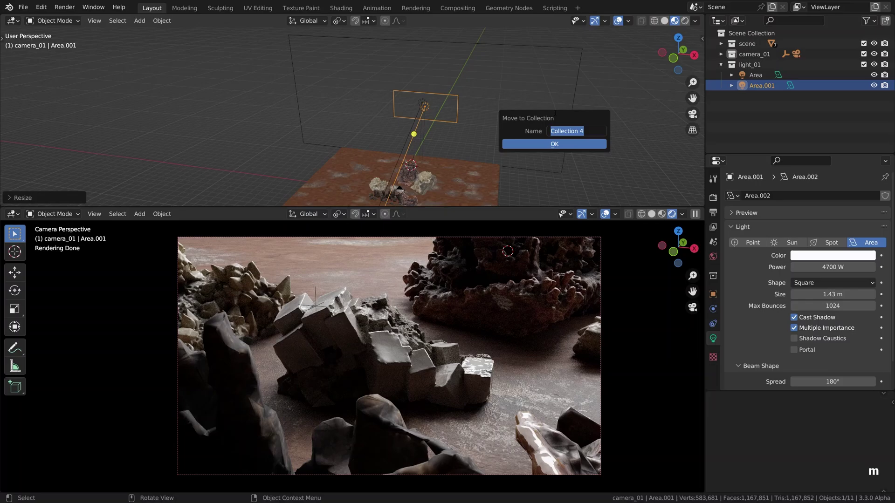
text(light_02)
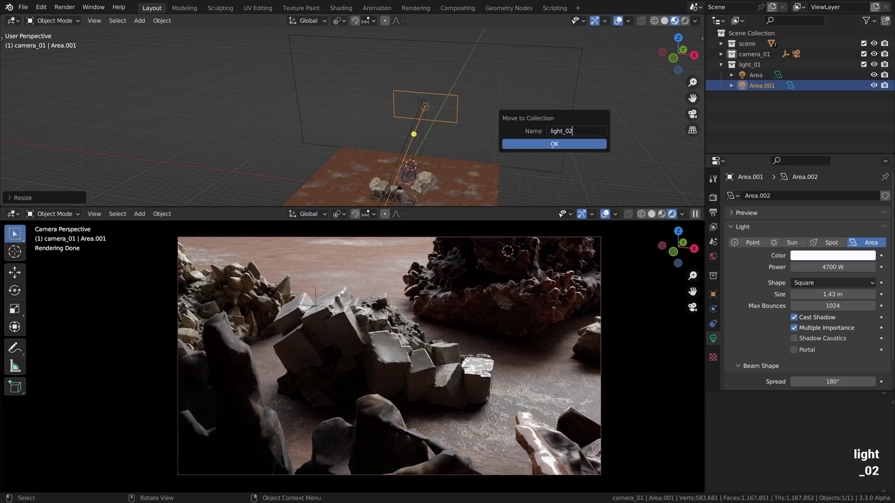
click(545, 145)
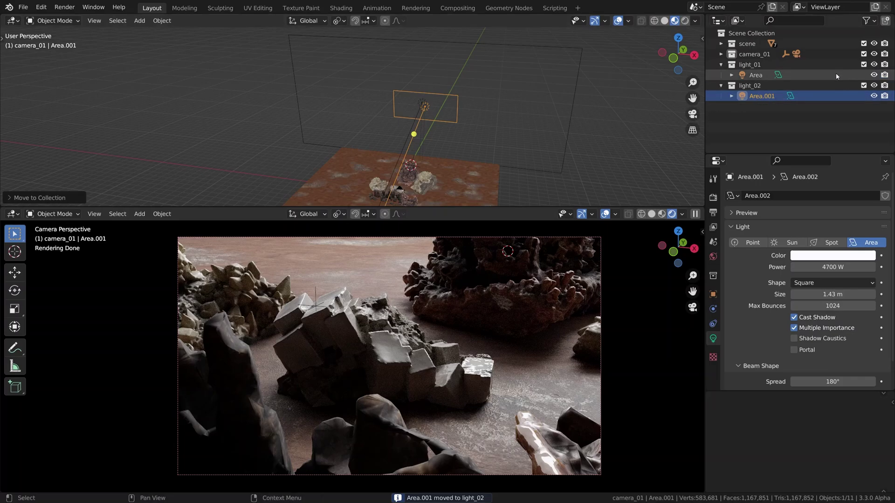
click(864, 65)
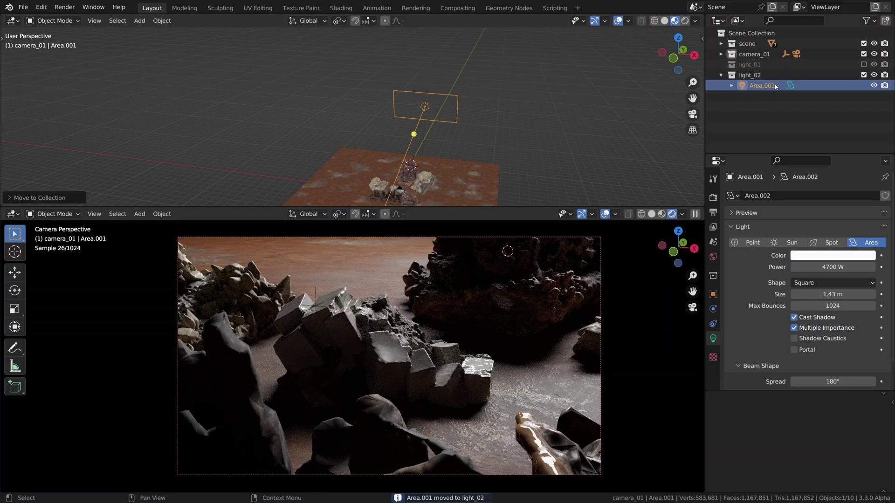
Adjust the glint light: reset its scale and location, and rotate it about Z
key(s)
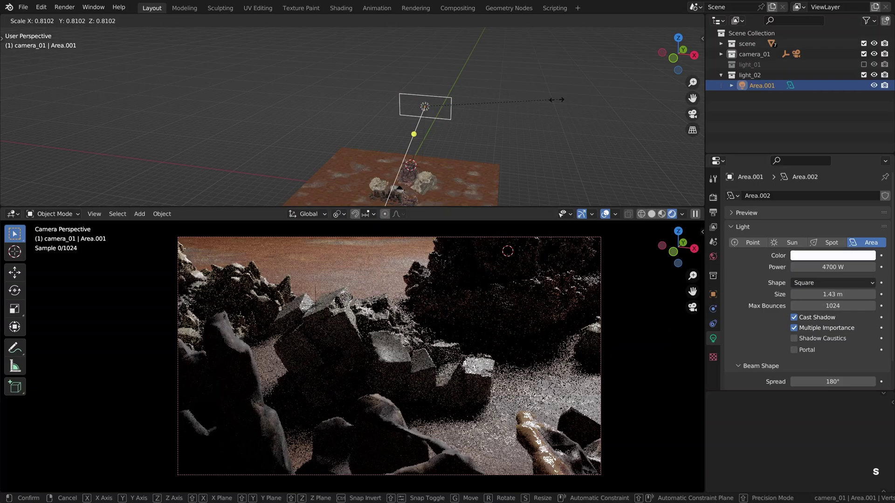
click(505, 113)
middle_drag(505, 113, 461, 101)
key(alt+s)
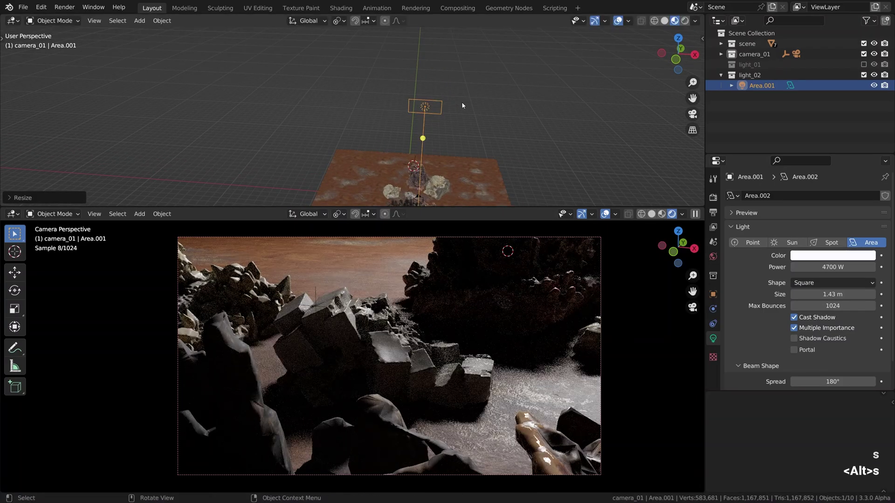
key(r)
key(z)
click(468, 109)
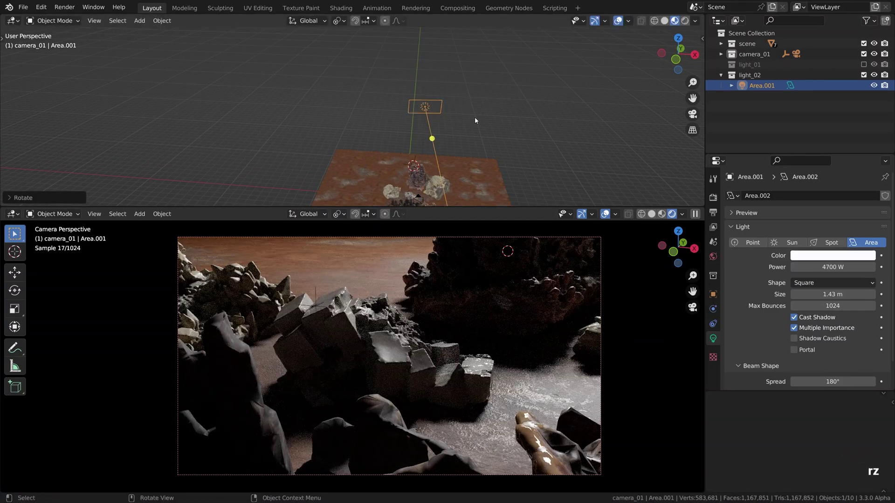
middle_drag(462, 117, 526, 129)
key(alt+g)
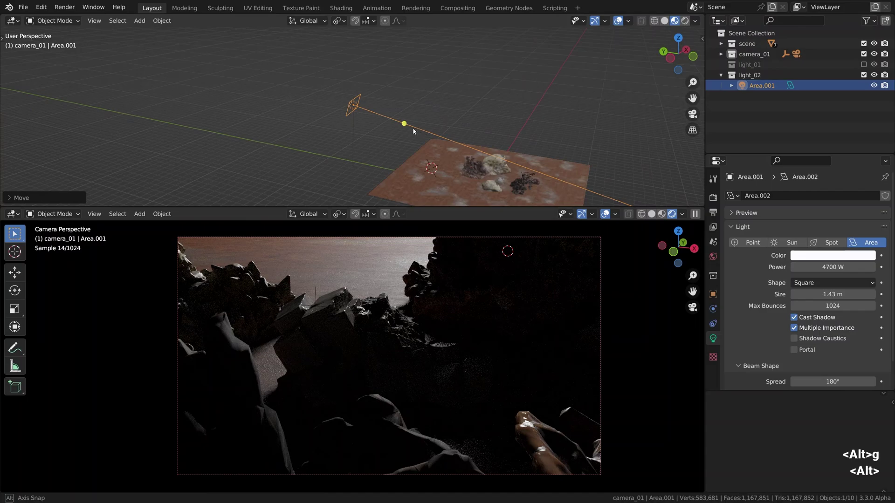
Raise the glint light and give it a warm colour tint
middle_drag(412, 131, 442, 120)
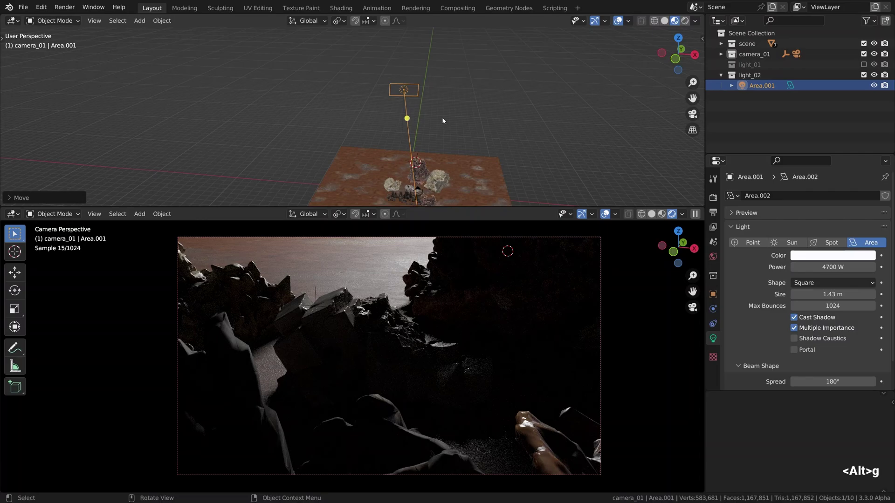
key(g)
click(422, 105)
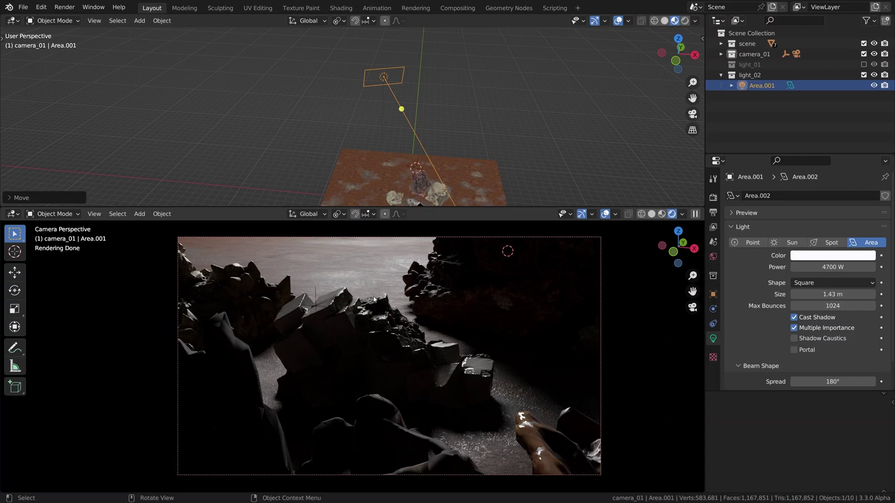
click(816, 258)
drag(833, 170, 818, 159)
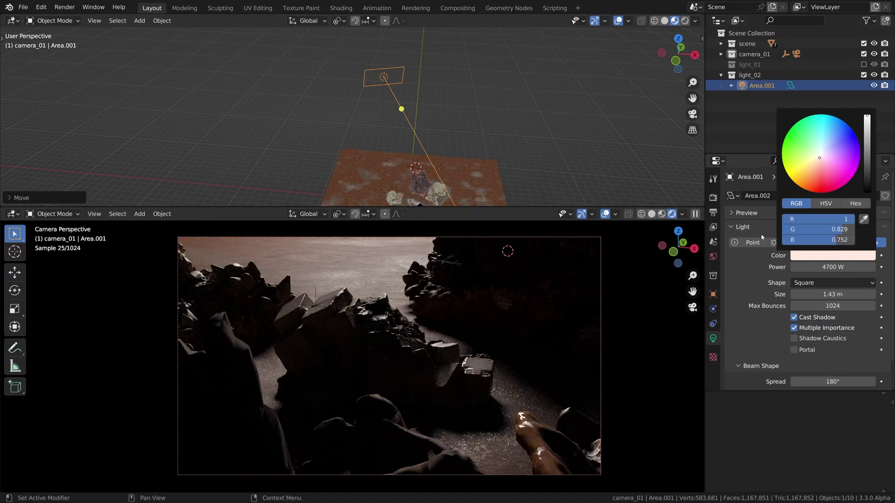
Set the glint light's power to 400 W
click(851, 267)
text(0)
key(Return)
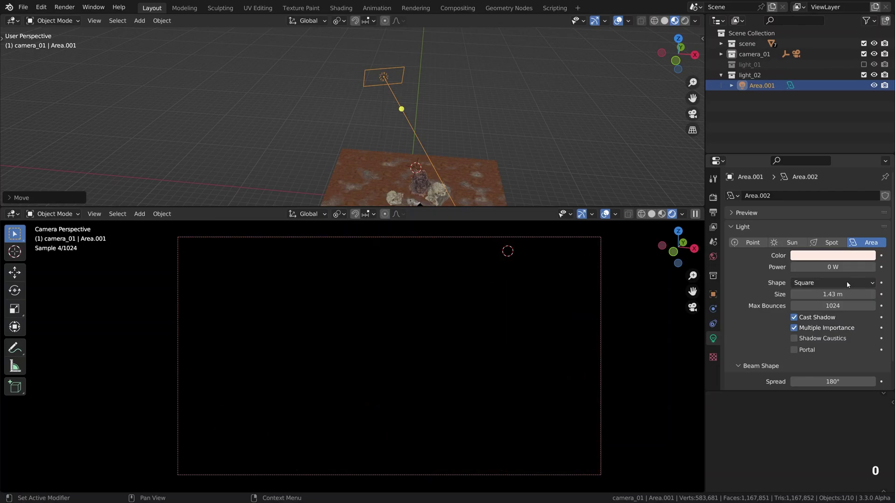
drag(817, 267, 870, 267)
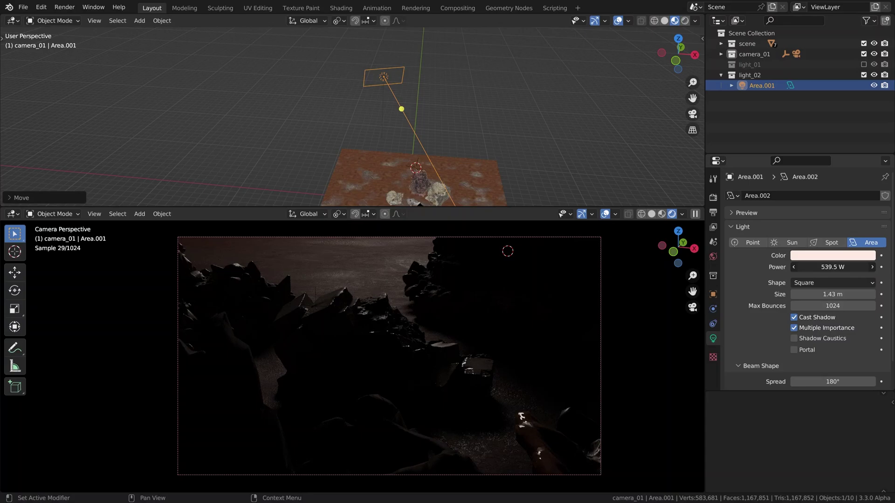
click(819, 267)
text(392)
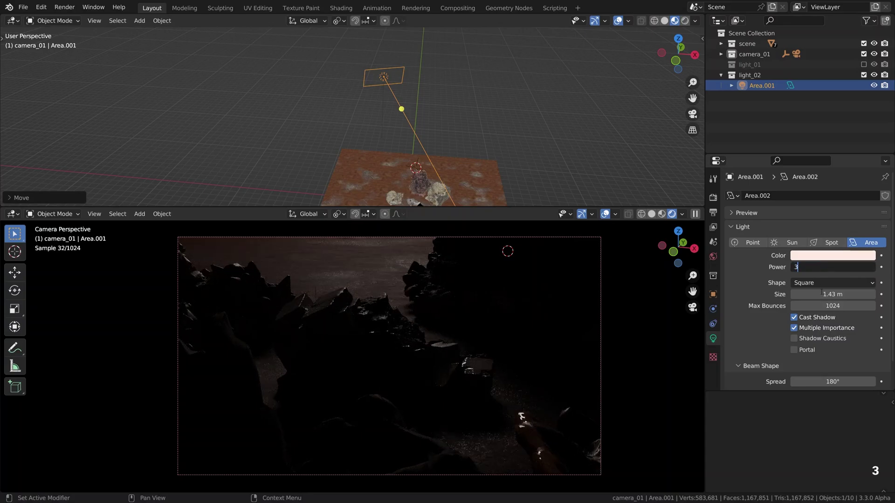
key(Return)
drag(832, 267, 834, 267)
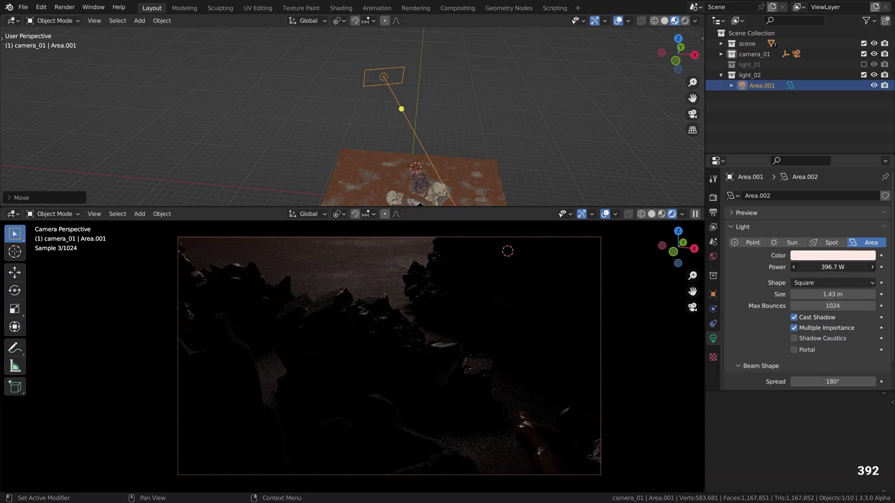
click(832, 267)
text(400)
key(Return)
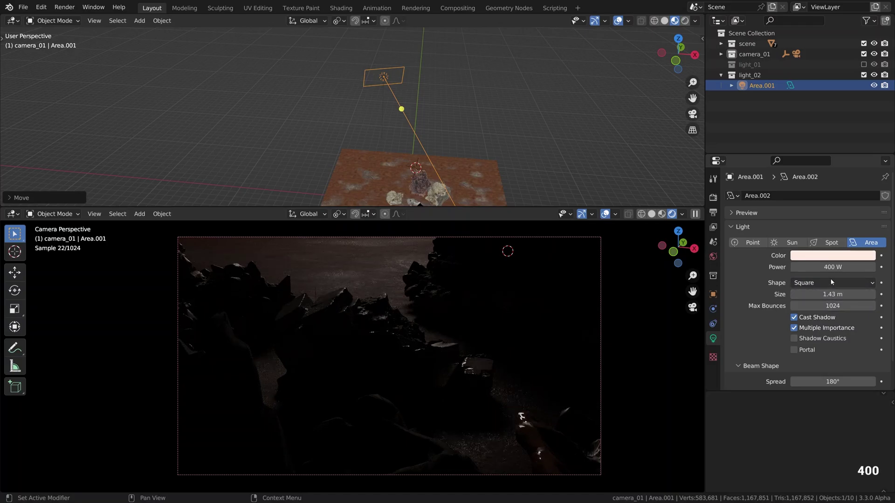
Set the glint light's beam spread to 70°
drag(831, 382, 804, 382)
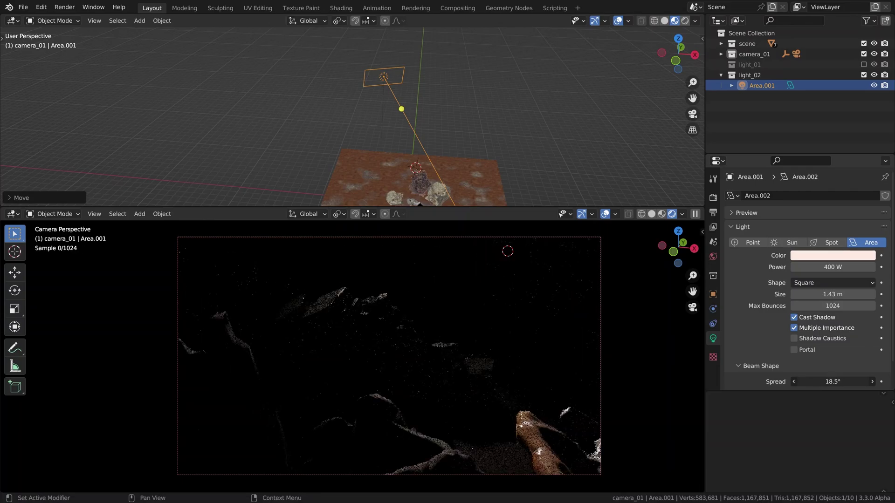
double_click(832, 382)
text(70)
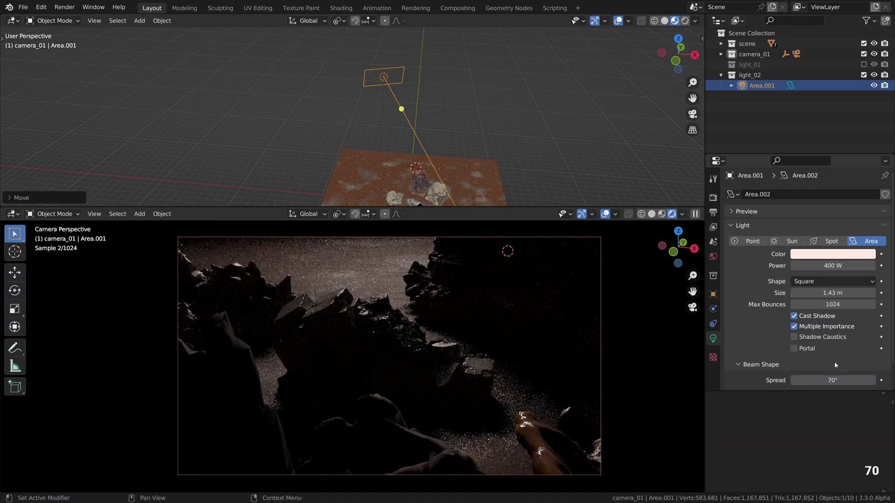
key(Return)
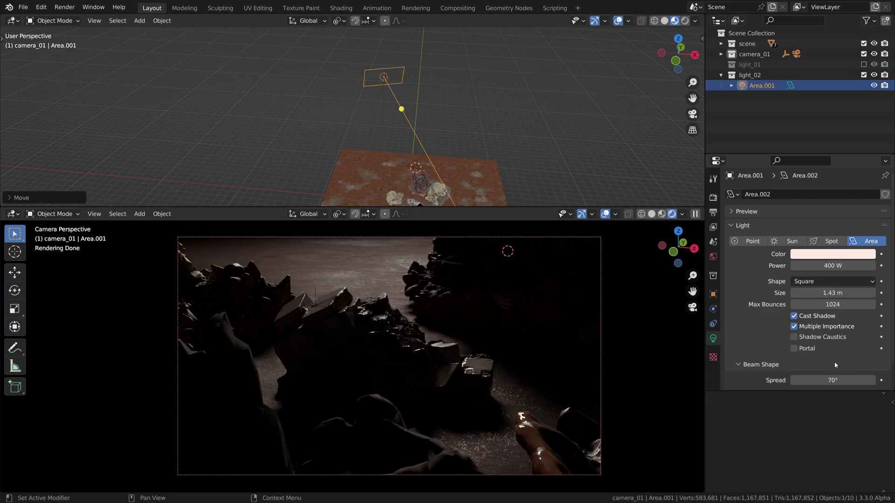
Include both the light_01 and light_02 collections in the scene
click(863, 65)
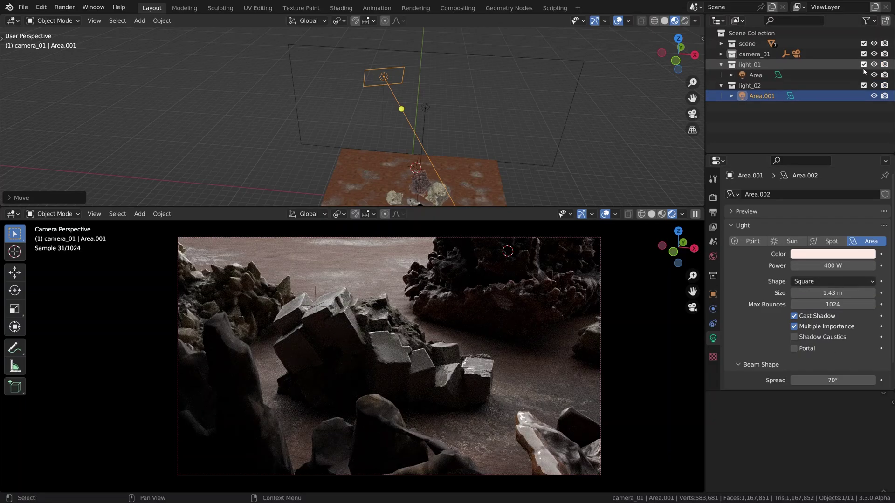
click(864, 86)
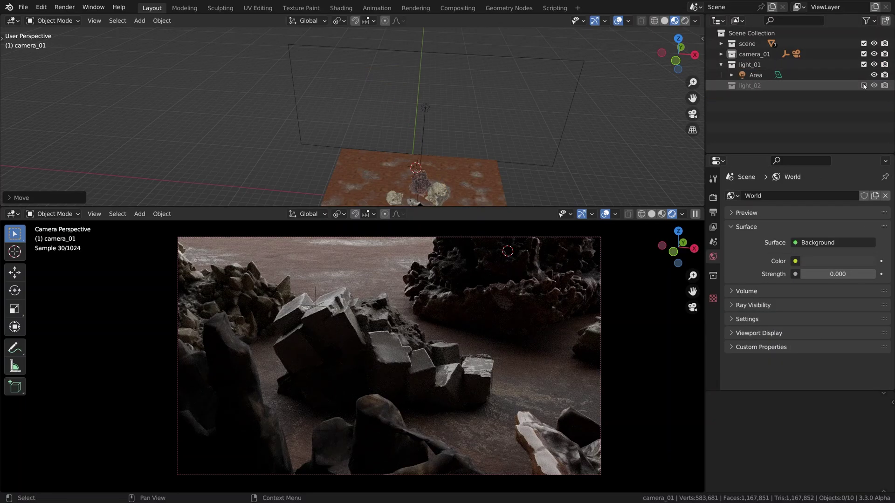
click(864, 86)
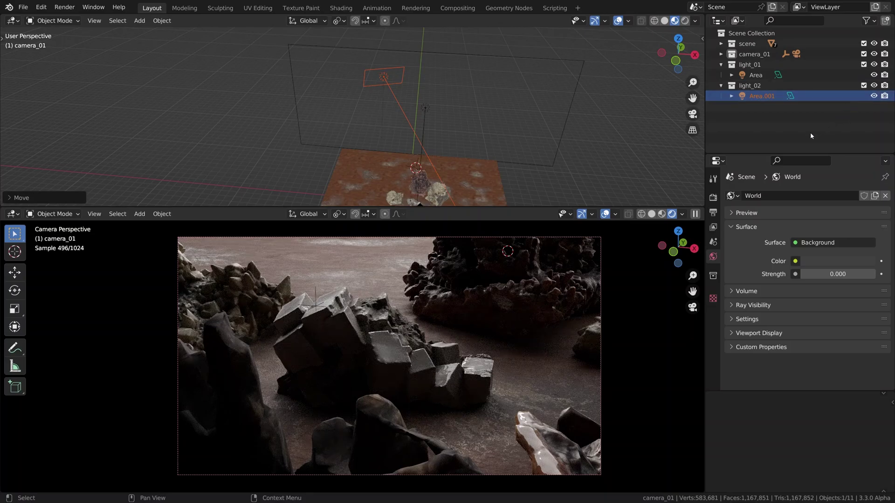
In Sampling, turn off both noise thresholds and set viewport and render samples to 128
click(713, 197)
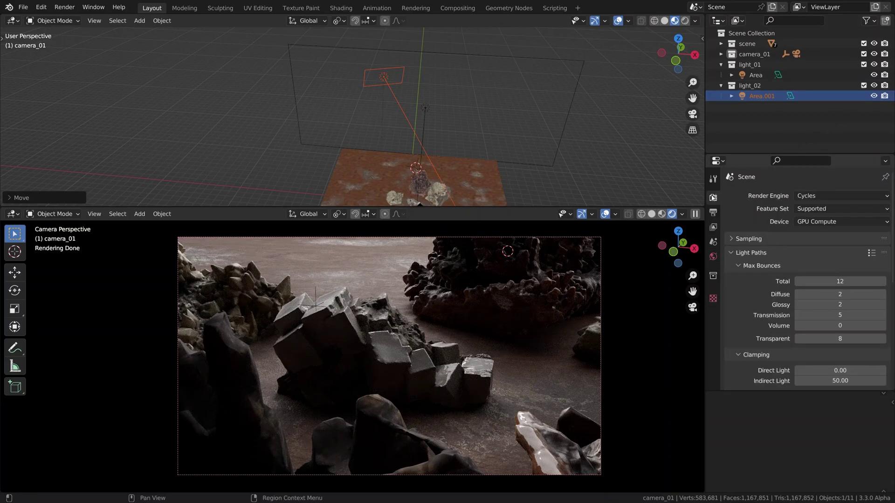
click(740, 252)
click(748, 239)
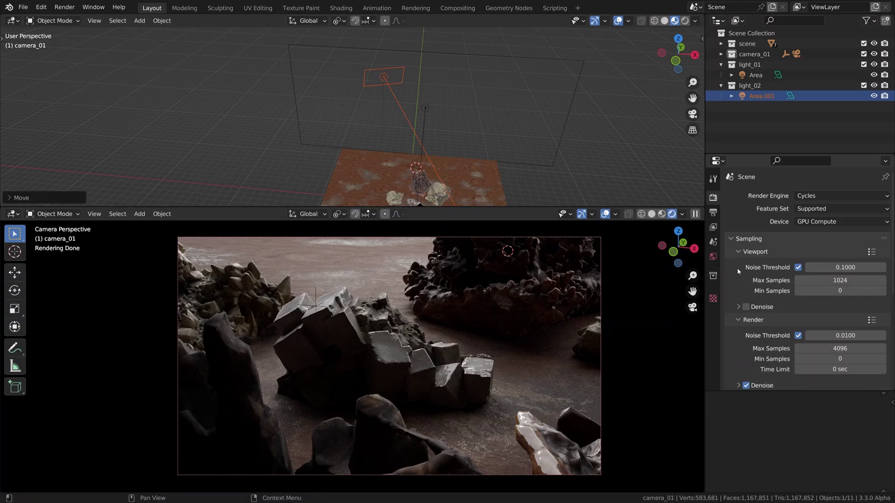
click(797, 268)
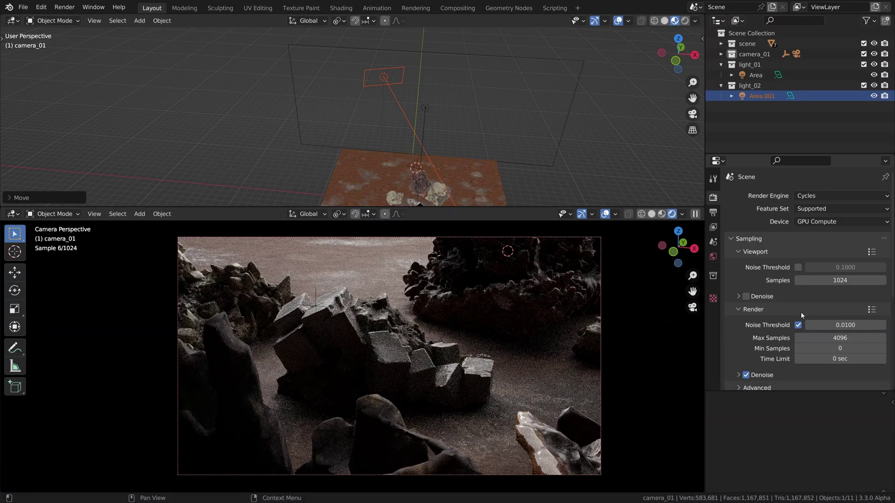
click(797, 326)
click(840, 280)
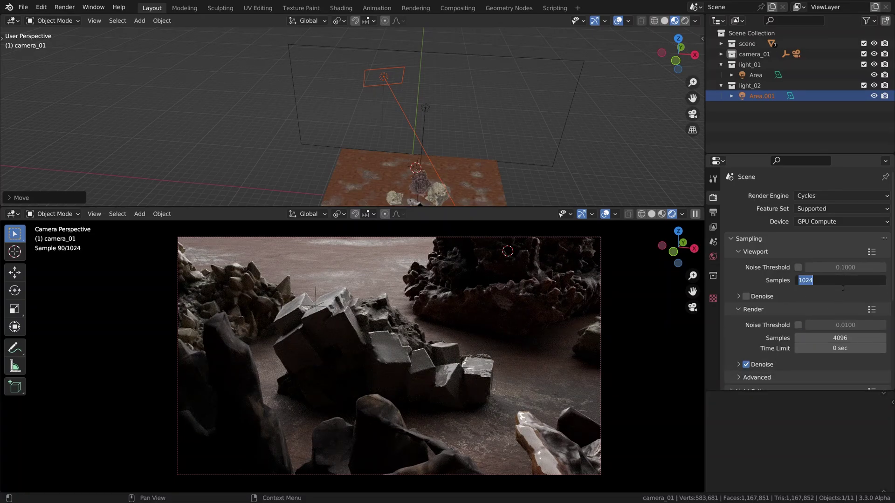
text(127)
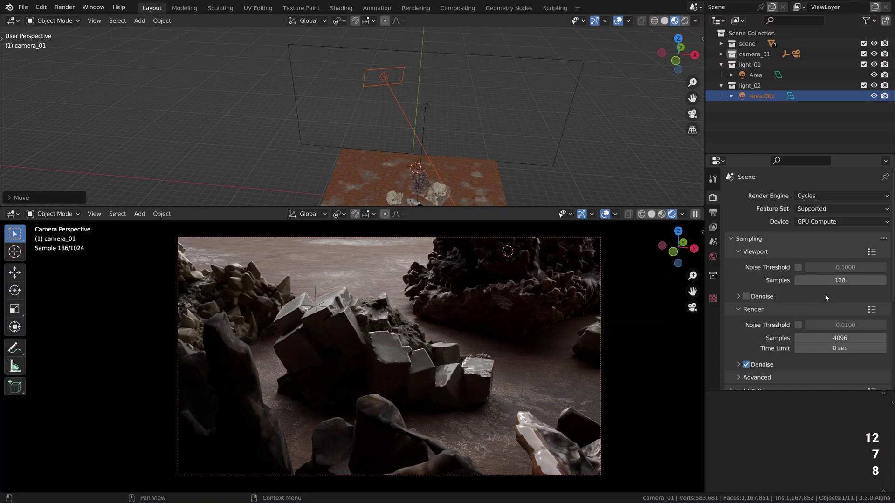
double_click(835, 338)
text(1)
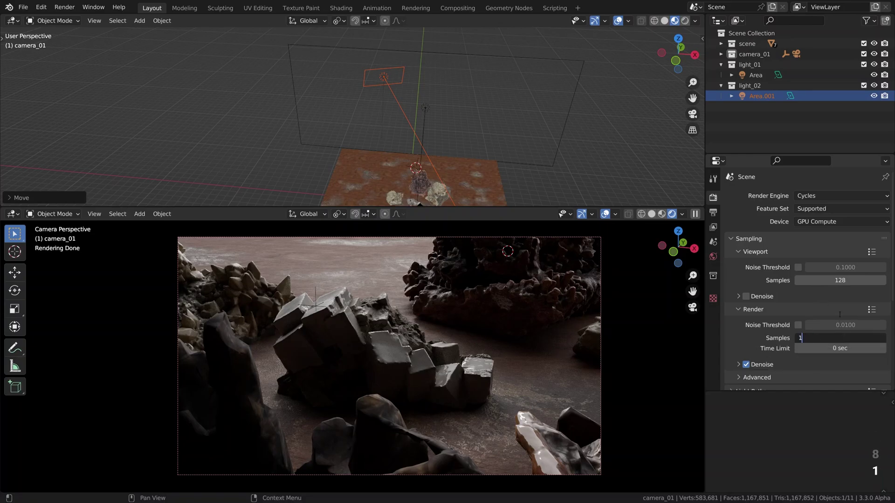
text(28)
key(Return)
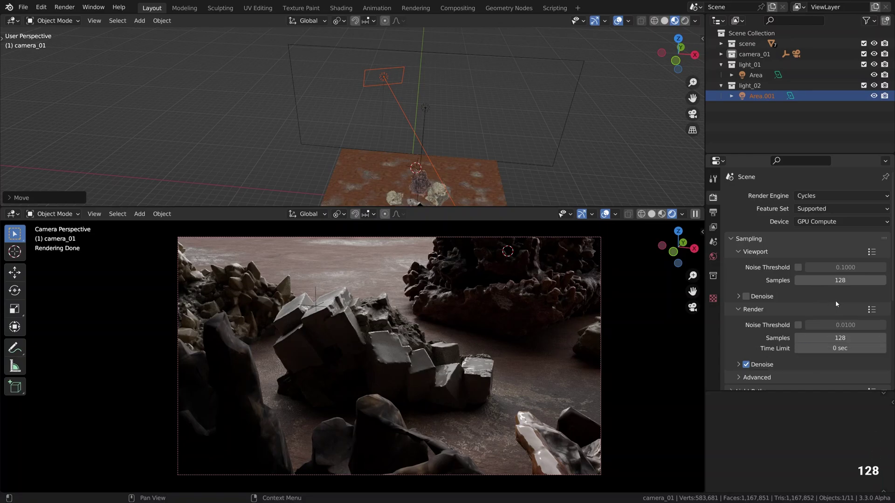
Turn on viewport denoising using OptiX with the Albedo pass
click(746, 296)
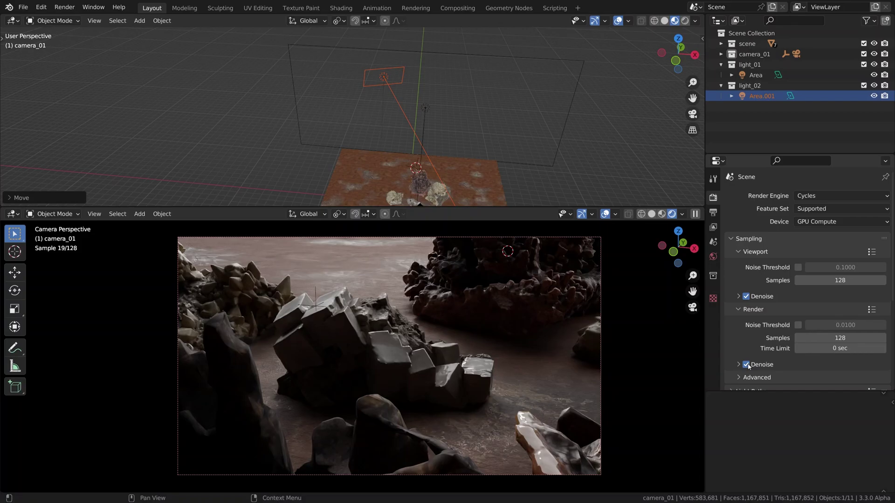
click(740, 296)
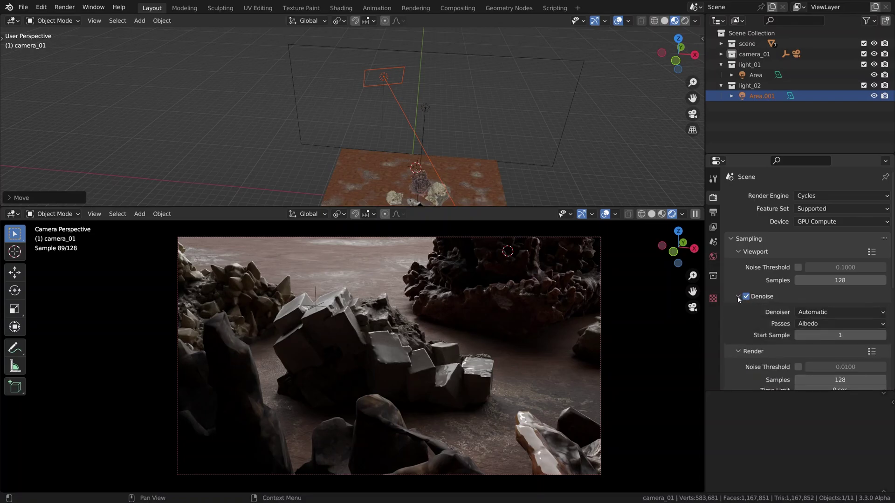
click(812, 315)
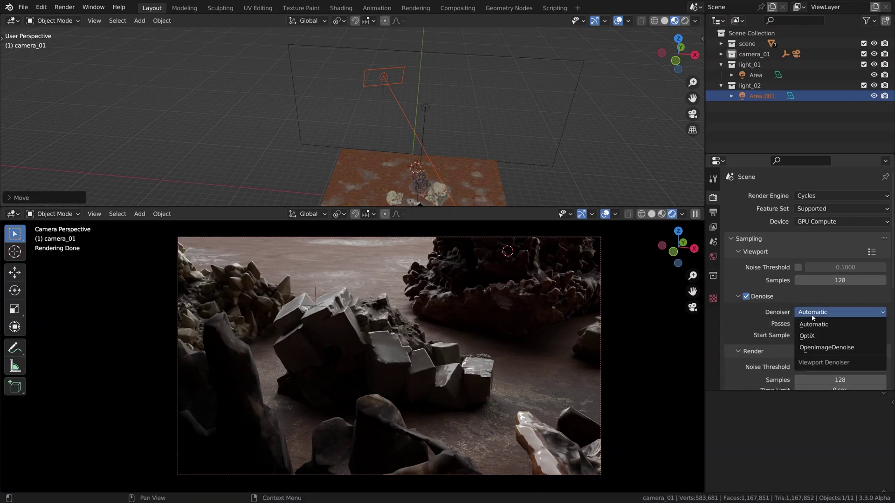
click(815, 348)
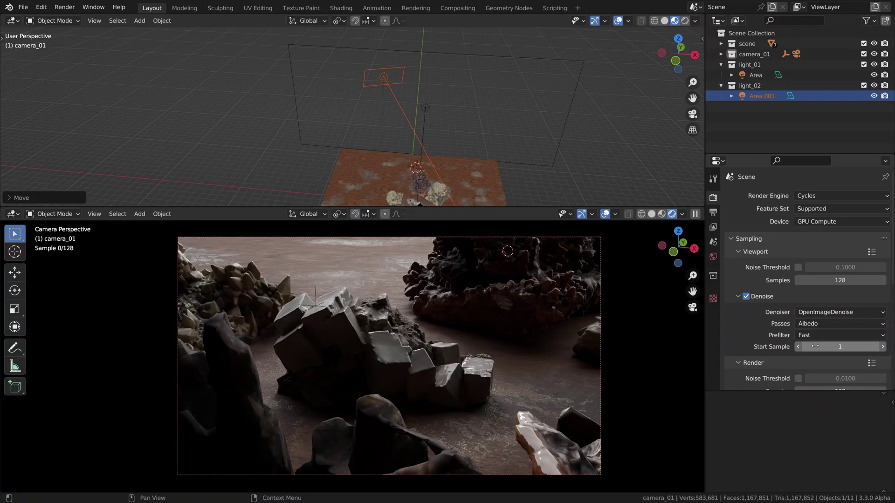
click(815, 313)
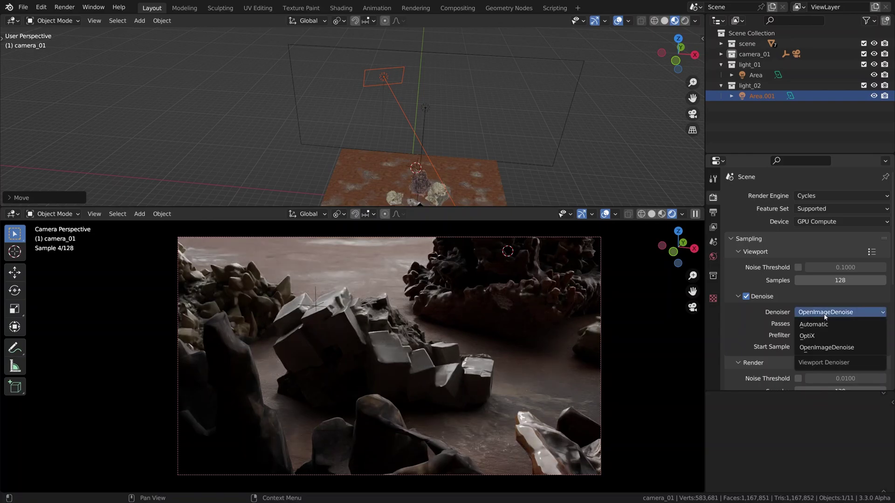
click(819, 337)
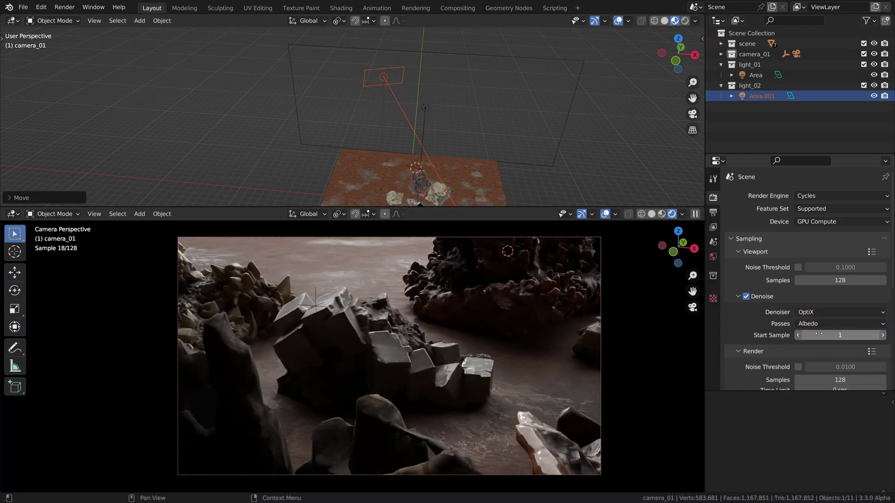
click(808, 329)
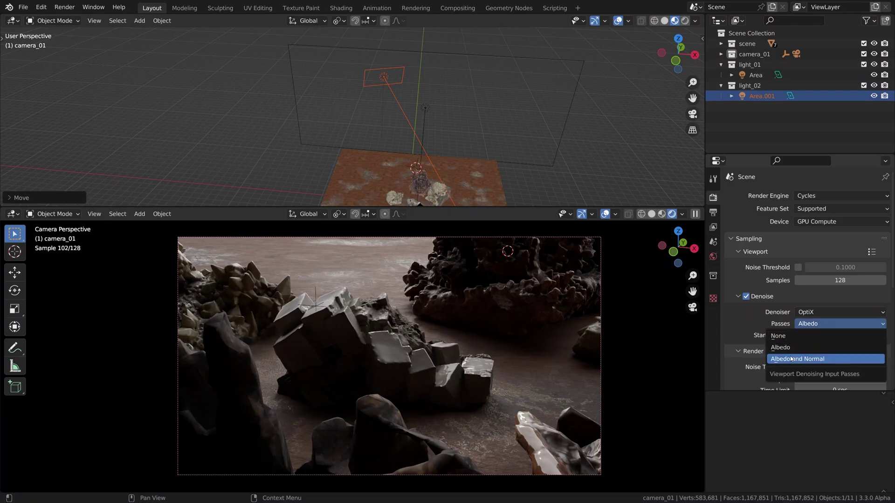
click(808, 345)
scroll(771, 320, down, 2)
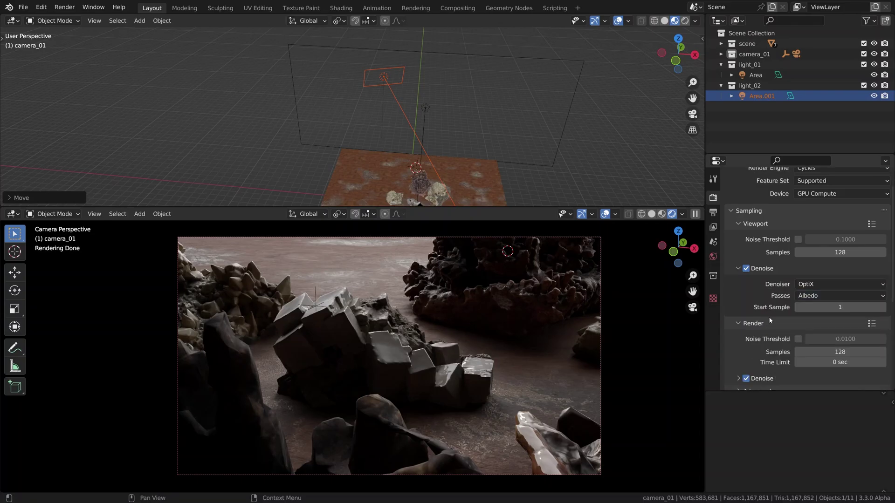
Set the final render denoiser to OpenImageDenoise
click(769, 378)
scroll(772, 350, down, 3)
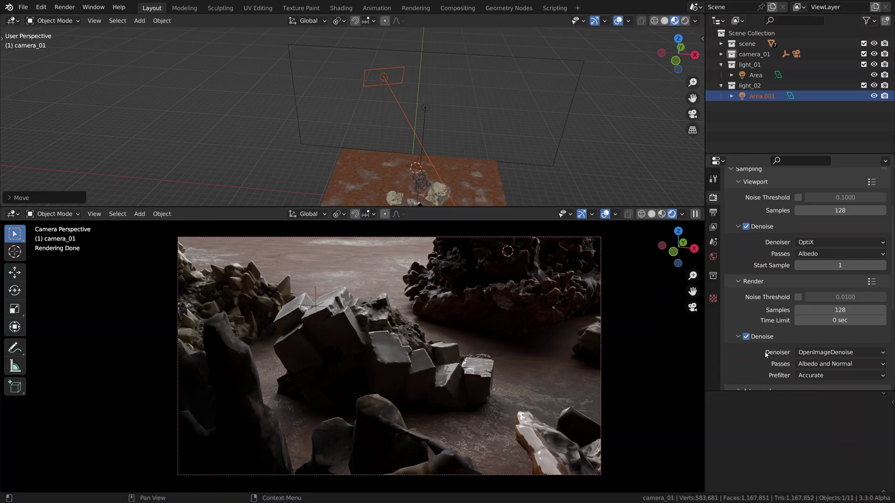
scroll(771, 343, down, 3)
scroll(771, 343, down, 2)
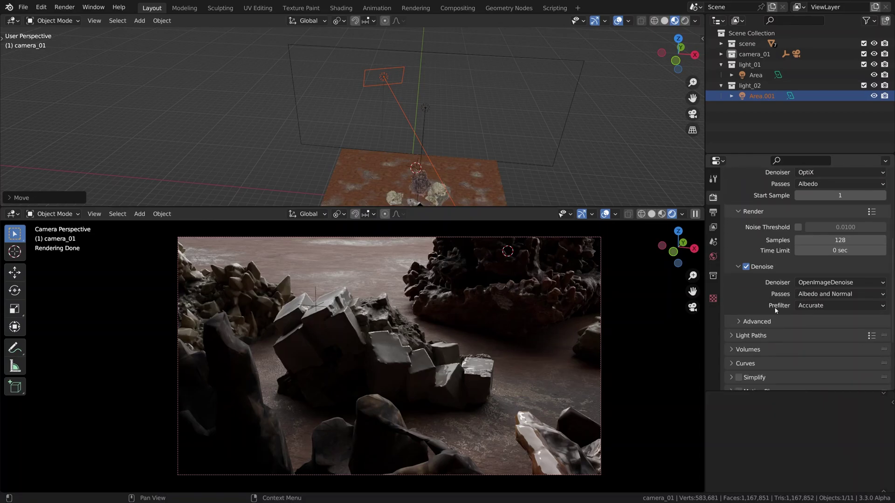
click(813, 283)
click(807, 294)
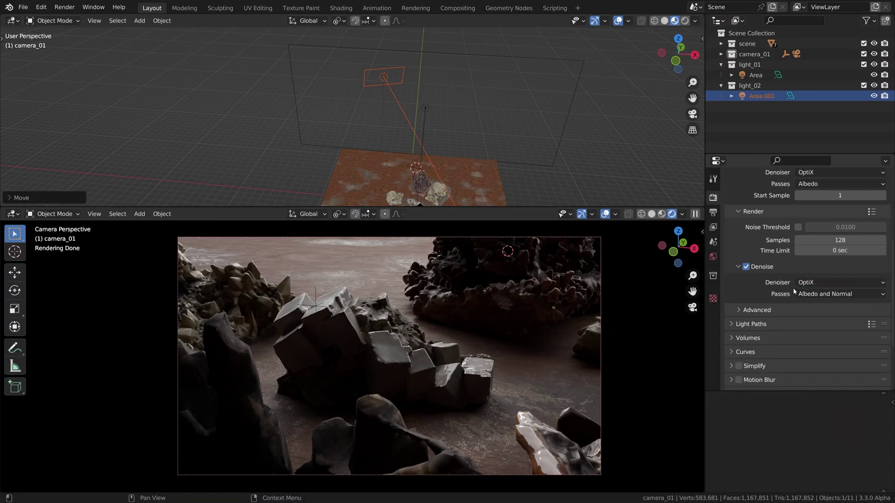
scroll(793, 288, up, 2)
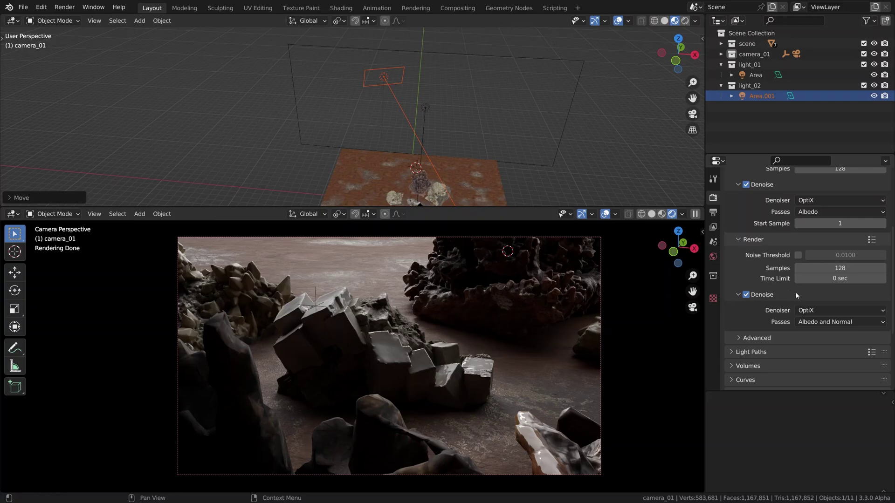
click(812, 311)
click(811, 333)
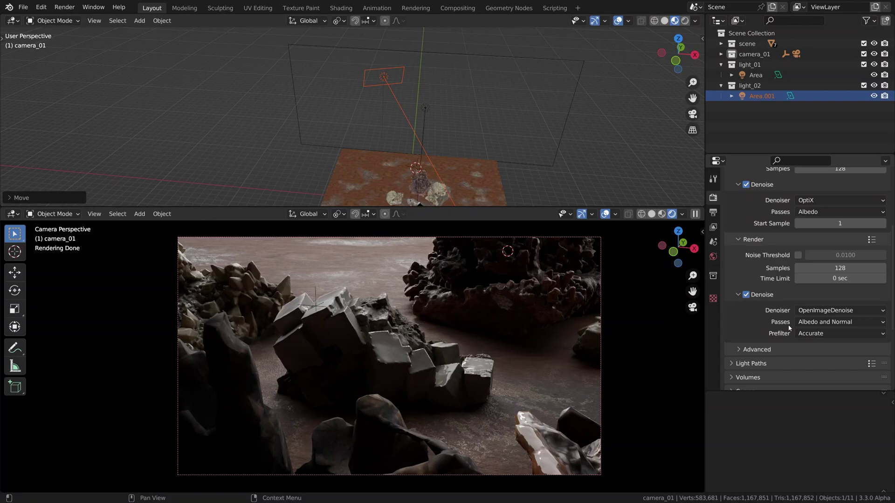
scroll(789, 328, up, 2)
click(754, 282)
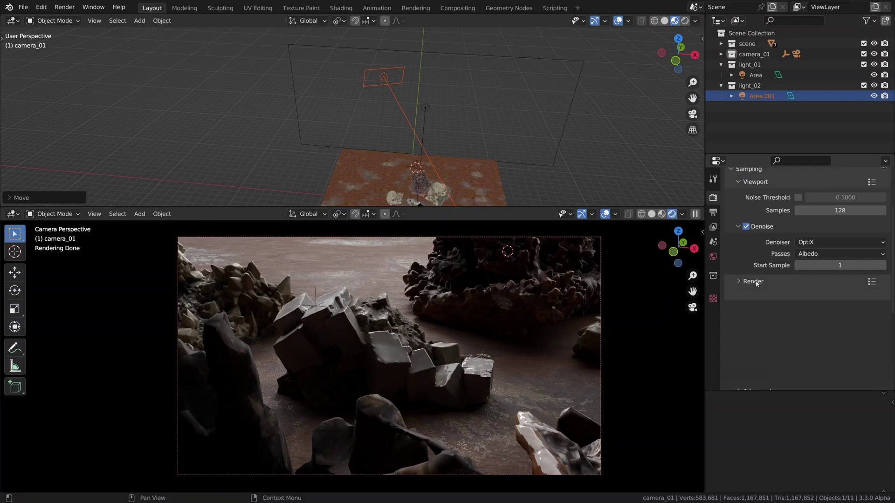
click(738, 227)
scroll(737, 225, up, 2)
click(739, 210)
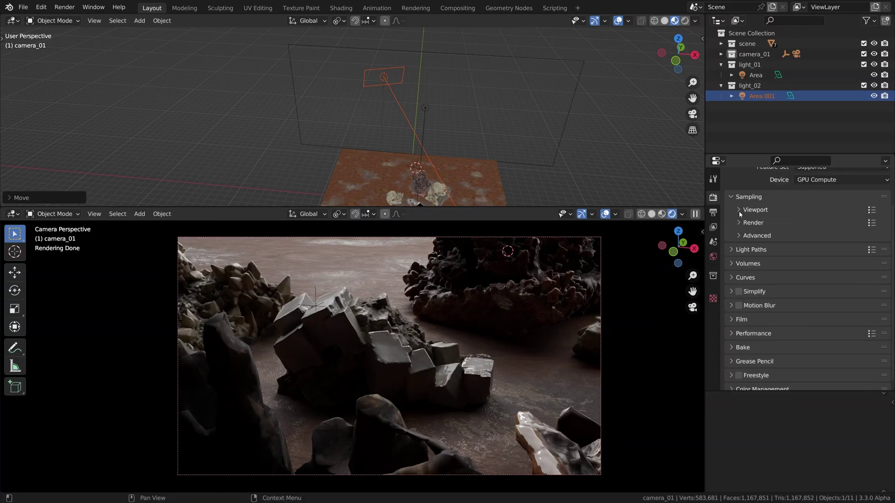
click(739, 267)
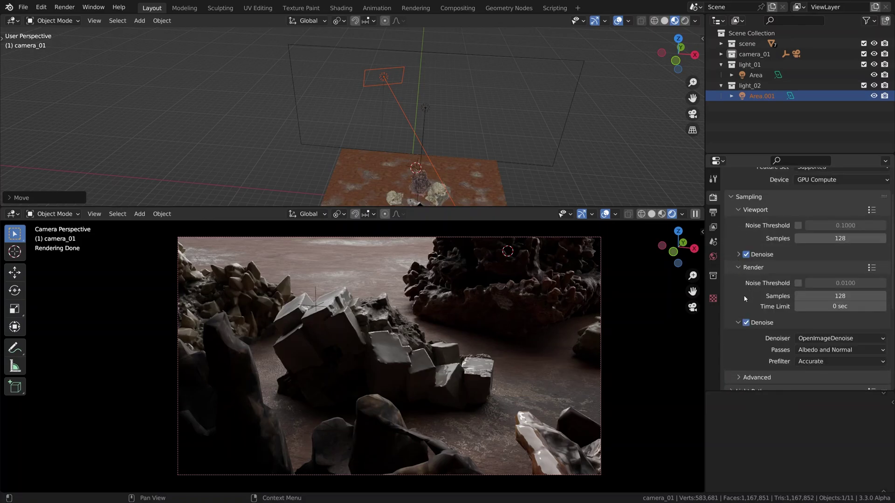
alt+drag(414, 341, 443, 322)
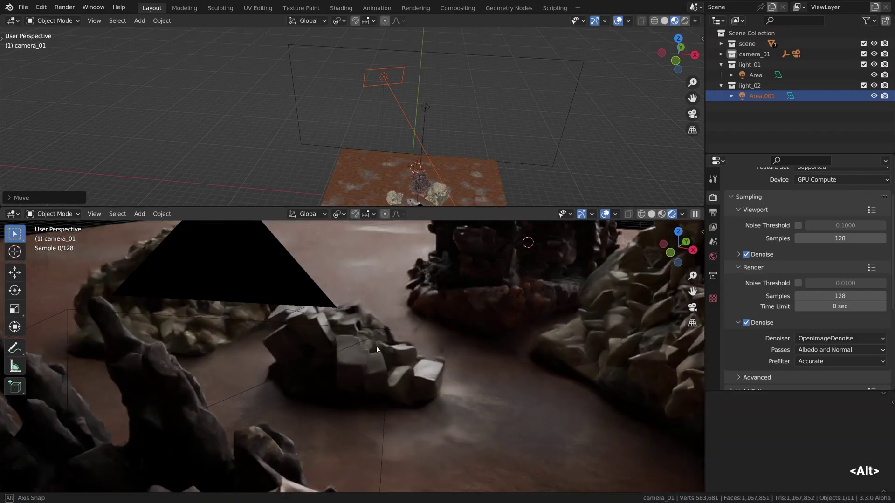
click(746, 253)
mouse_move(389, 341)
alt+middle_down()
mouse_move(350, 341)
mouse_move(443, 297)
alt+middle_up()
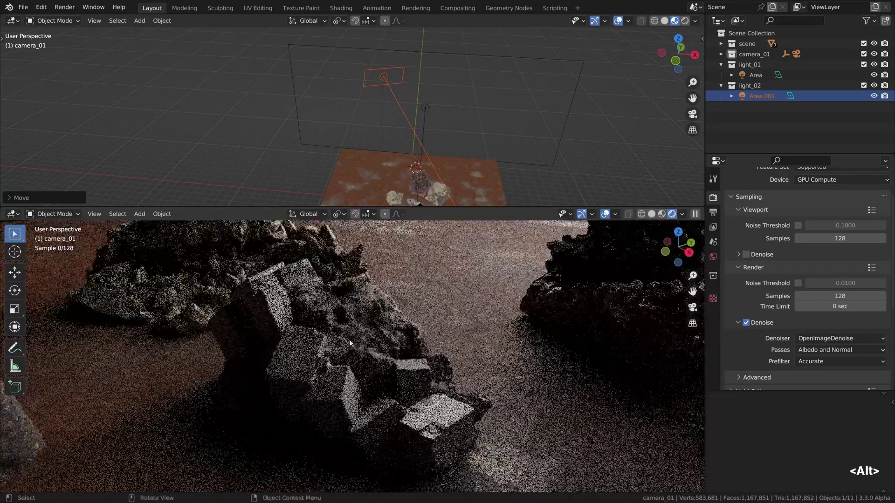
click(745, 254)
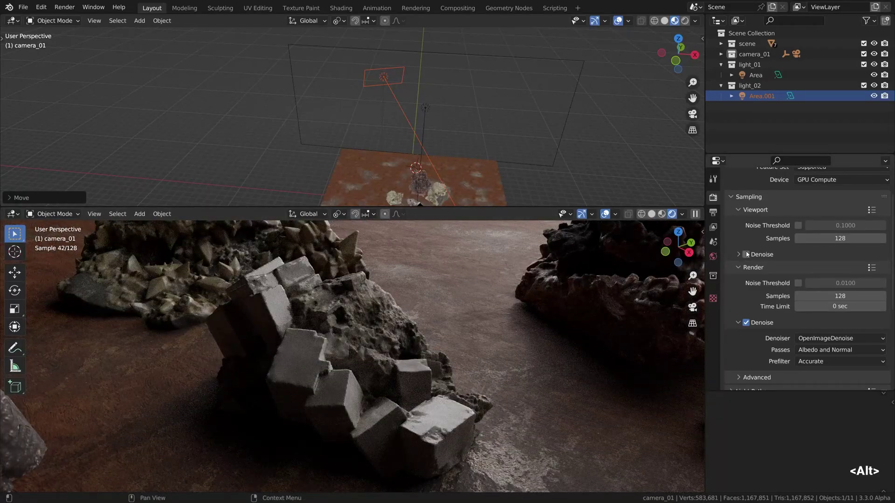
alt+middle_drag(417, 342, 383, 324)
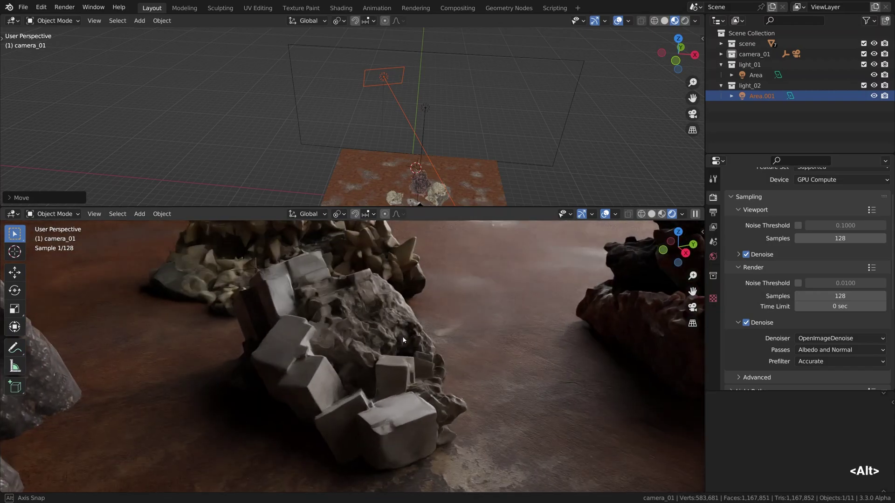
key(ctrl+alt+KP_0)
Select both the glint light and the large key light, leaving them in place
key(g)
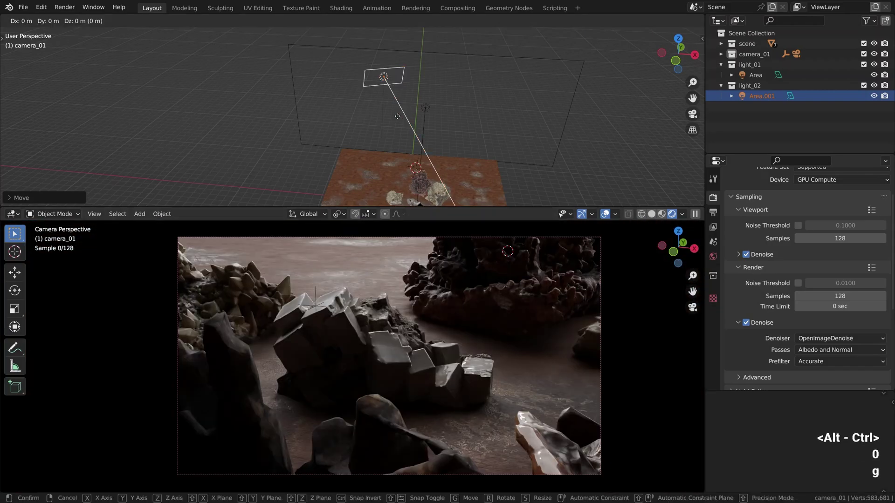
right_click(424, 111)
shift+click(425, 111)
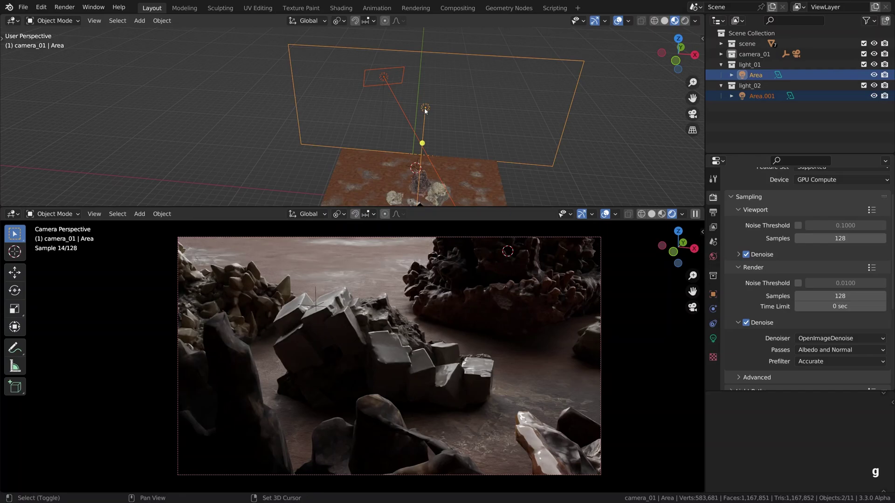
key(g)
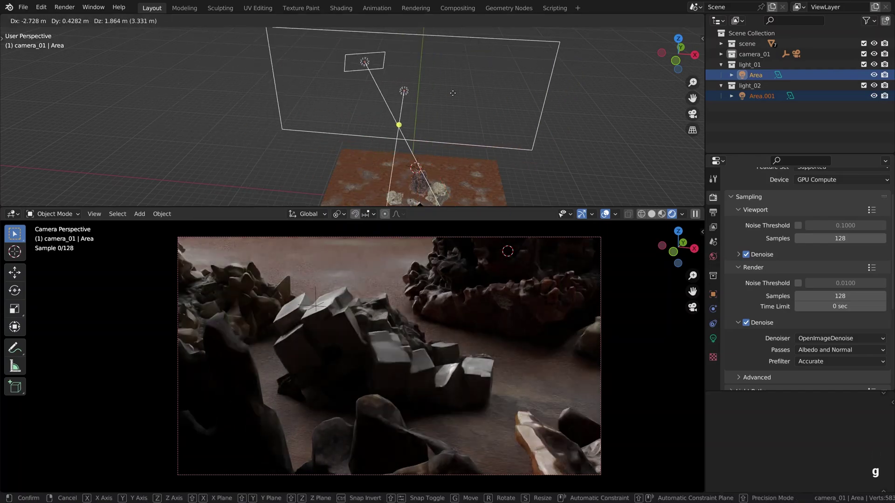
right_click(487, 92)
Set the pivot to Individual Origins and rotate both lights about the Z axis
key(period)
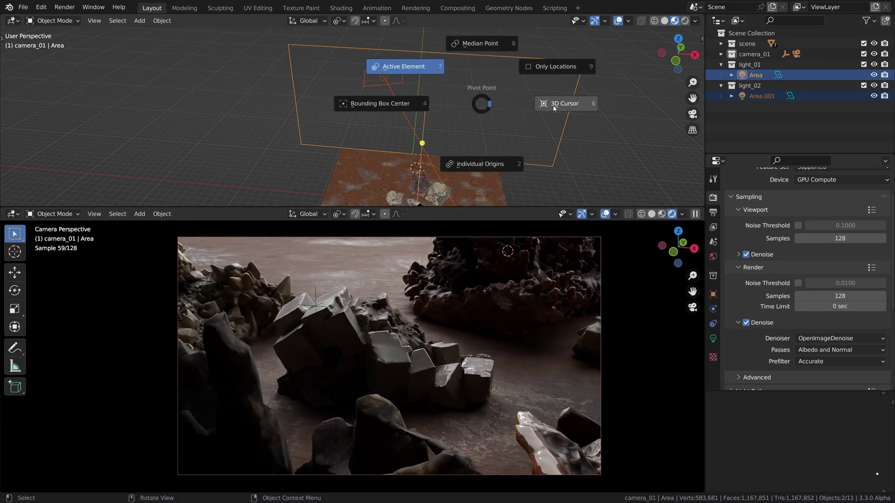
click(500, 170)
shift+middle_drag(499, 169, 500, 153)
key(r)
key(z)
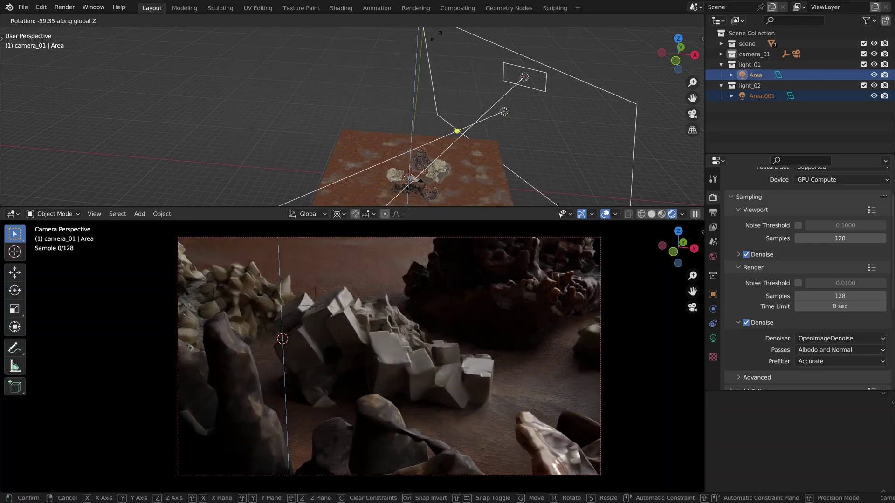
click(432, 182)
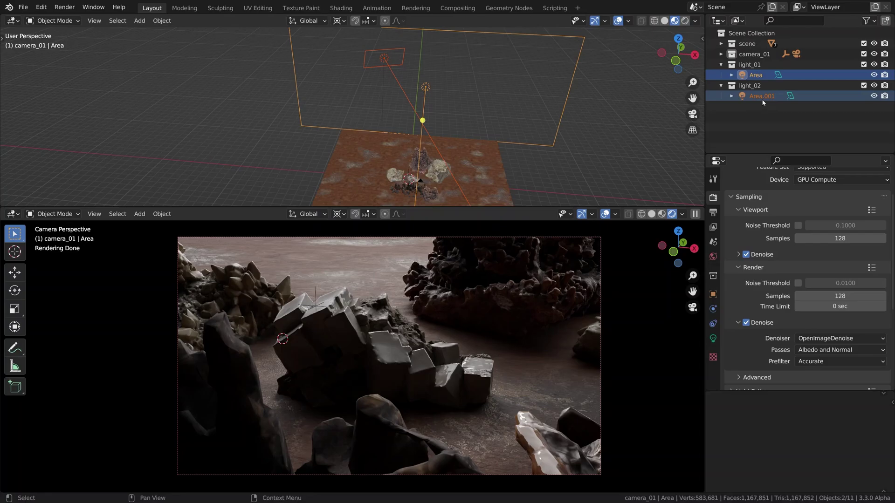
Exclude the light_02 collection while keeping light_01 included
click(863, 85)
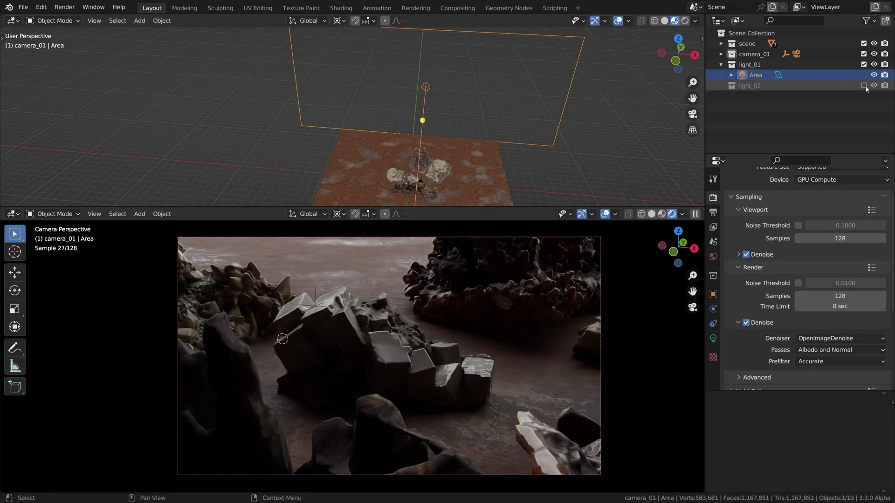
click(863, 65)
click(863, 64)
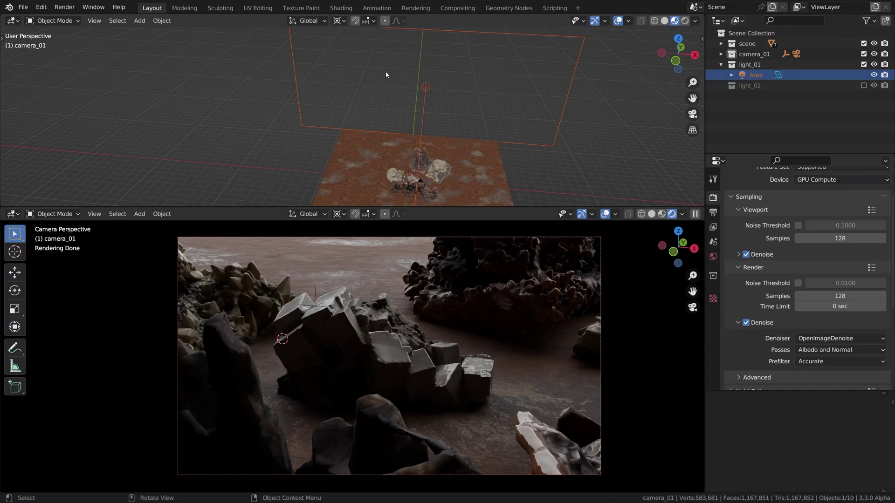
In Preferences > Interface > Temporary Editors, keep Render In set to Image Editor
click(64, 7)
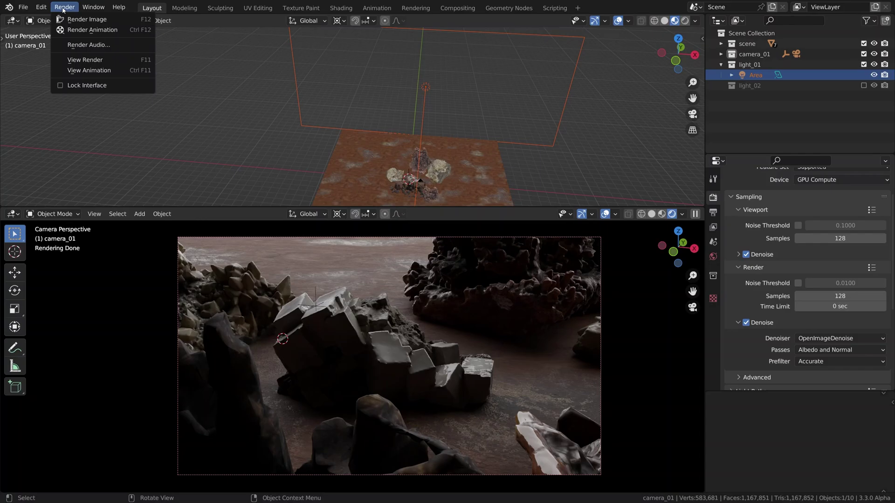
mouse_move(42, 7)
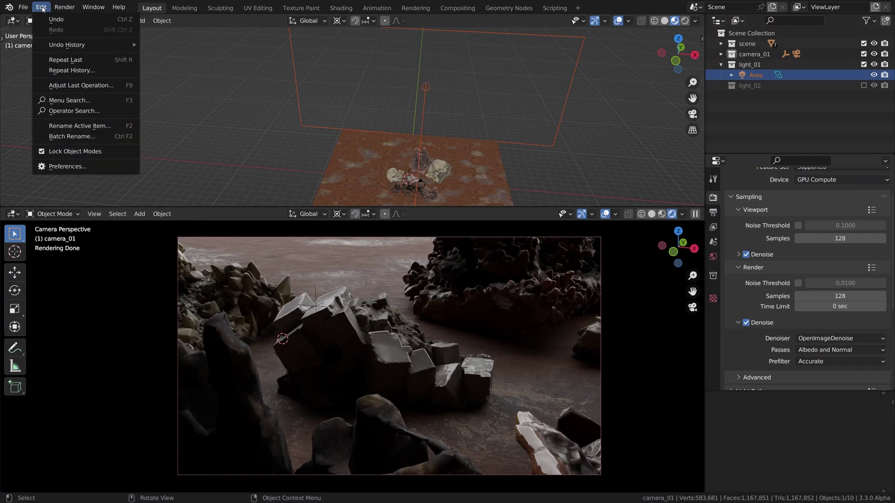
click(71, 162)
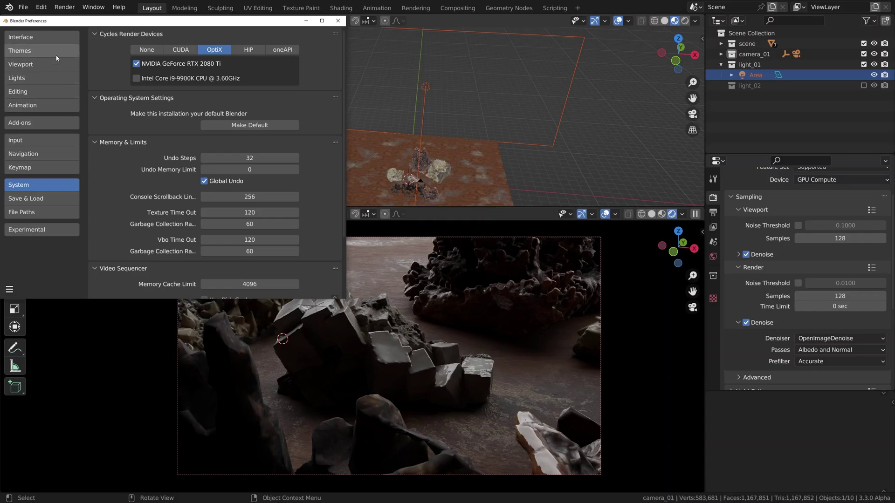
click(43, 39)
scroll(118, 93, down, 1)
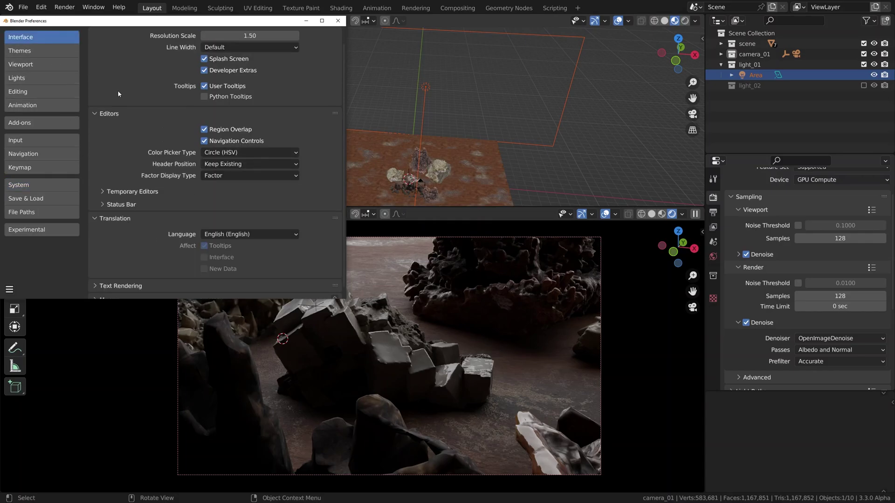
click(136, 192)
click(216, 209)
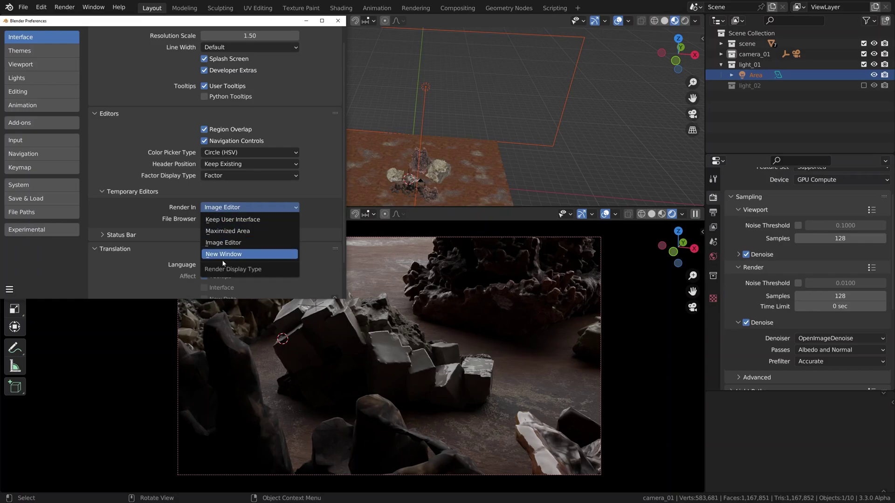
click(204, 243)
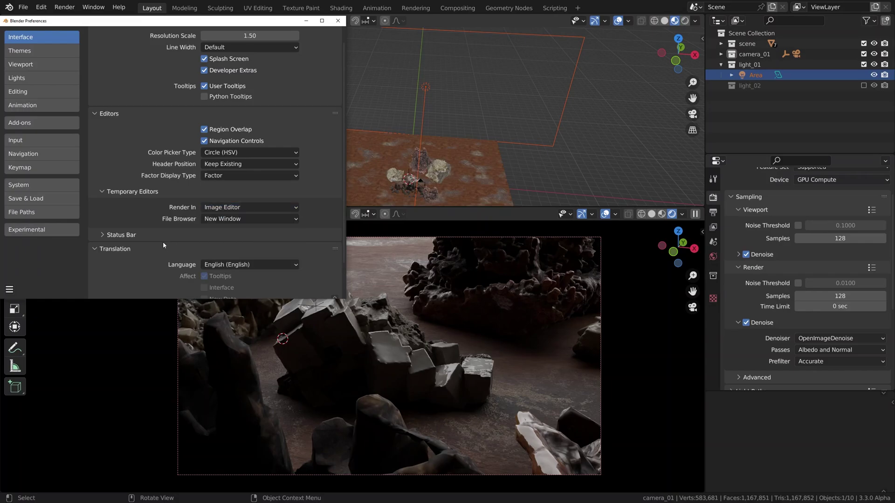
click(337, 21)
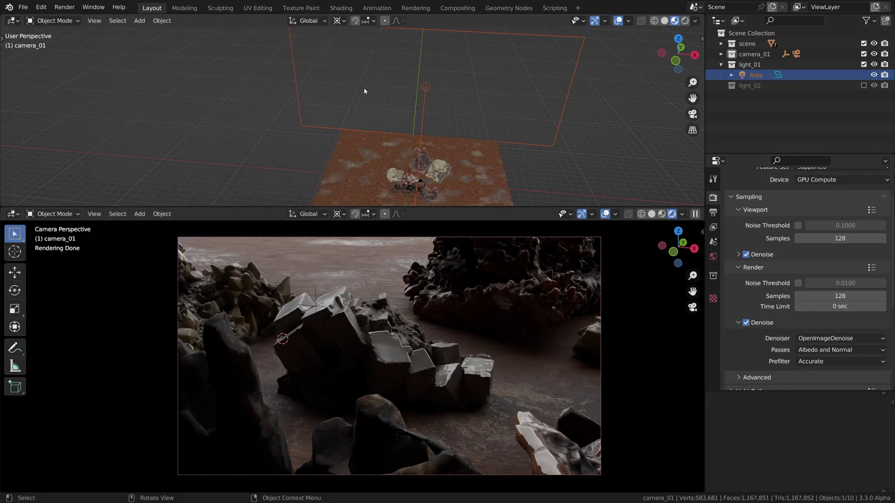
Render the key-light-only camera view, centre the result, and check the output resolution
click(65, 7)
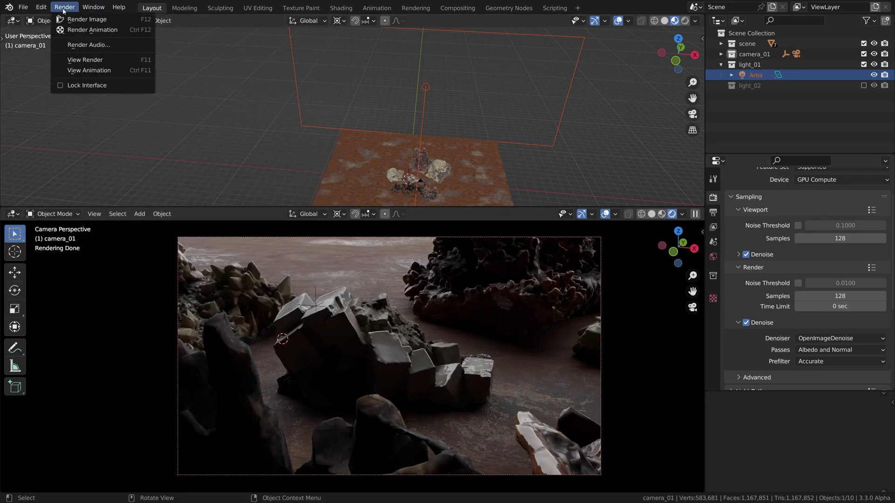
click(67, 20)
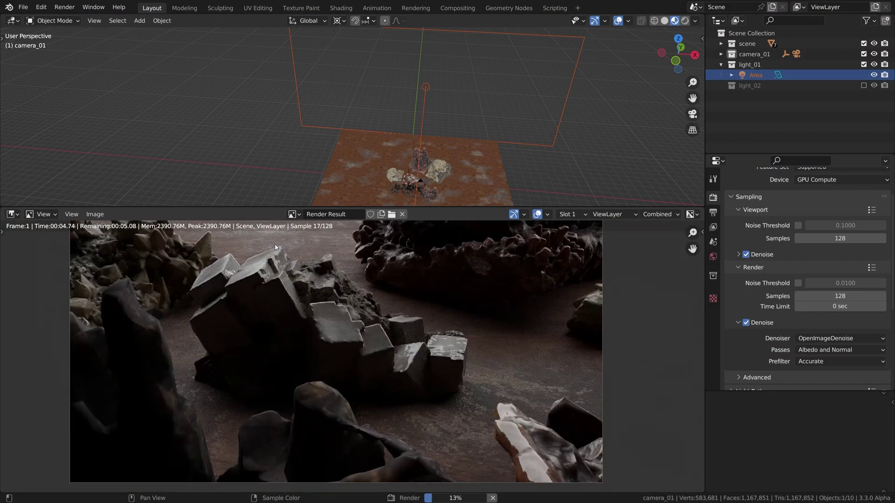
middle_drag(275, 246, 294, 265)
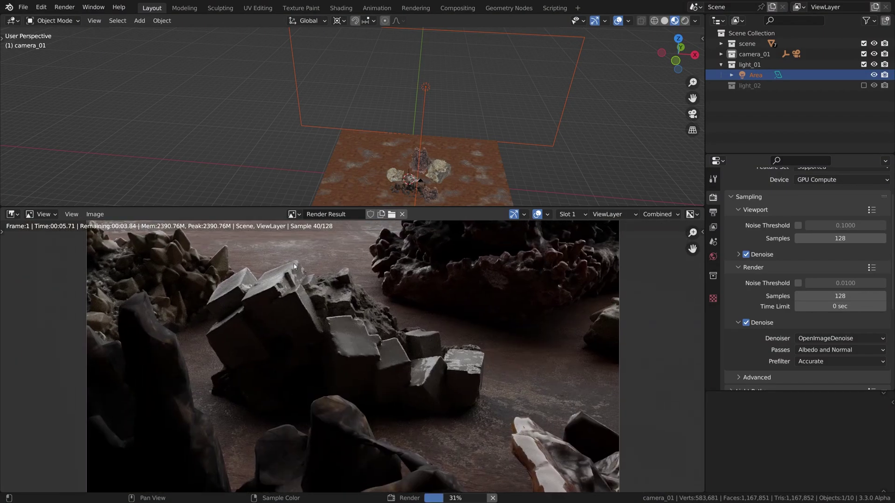
scroll(294, 265, down, 1)
middle_drag(430, 252, 444, 275)
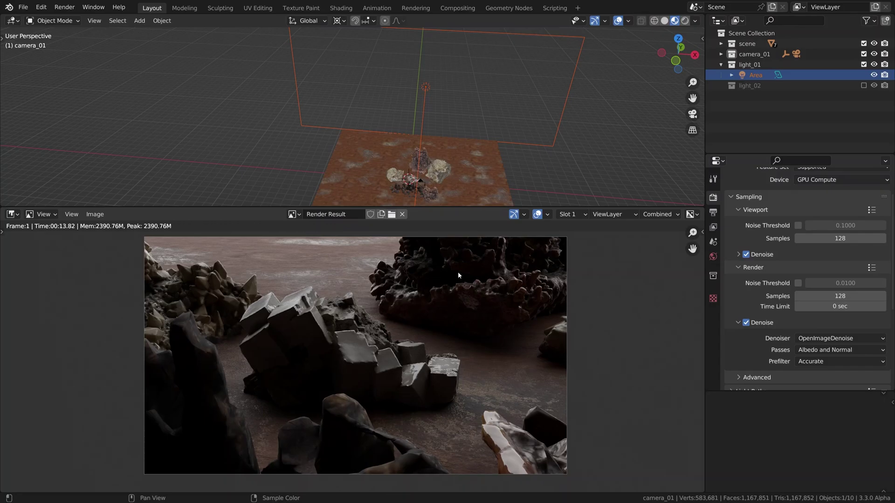
click(713, 212)
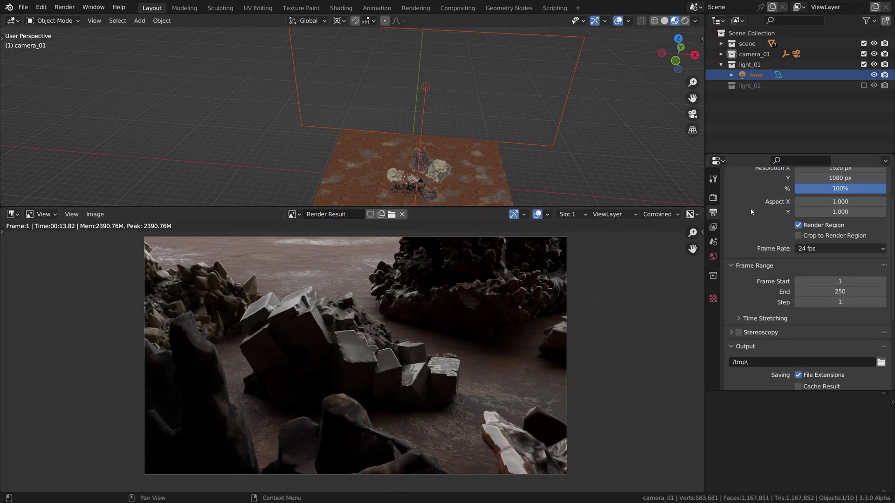
scroll(772, 205, up, 2)
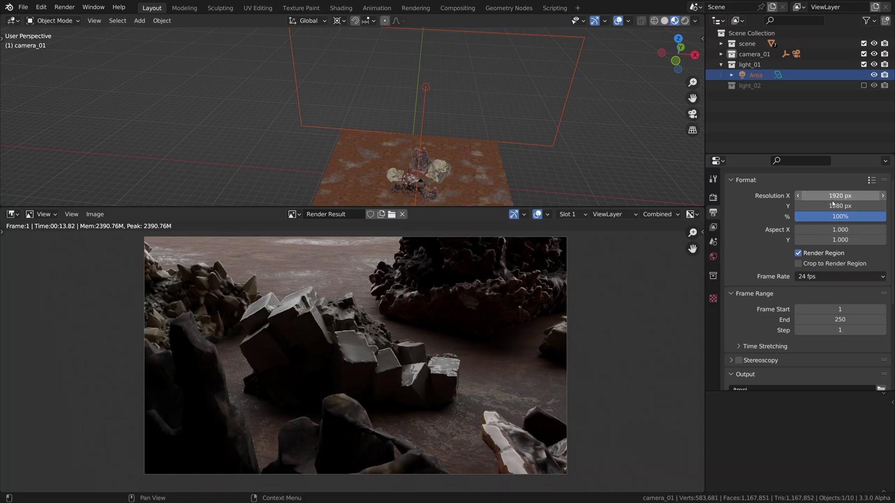
click(713, 197)
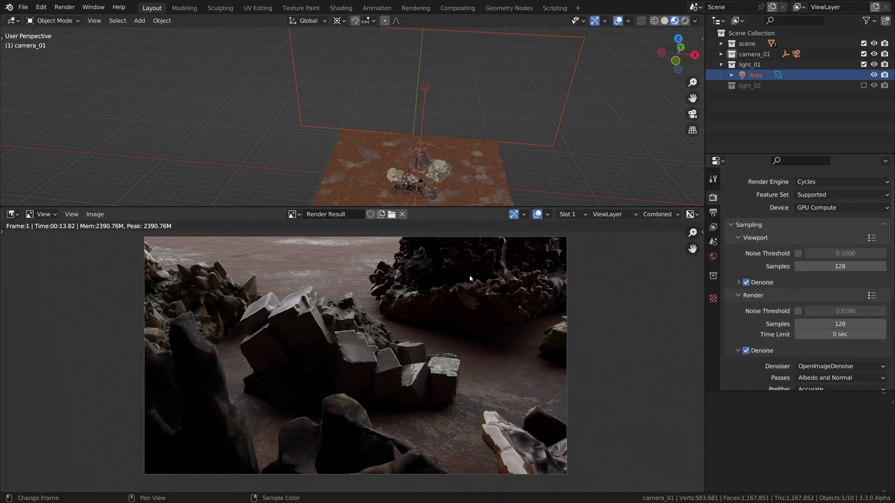
click(566, 214)
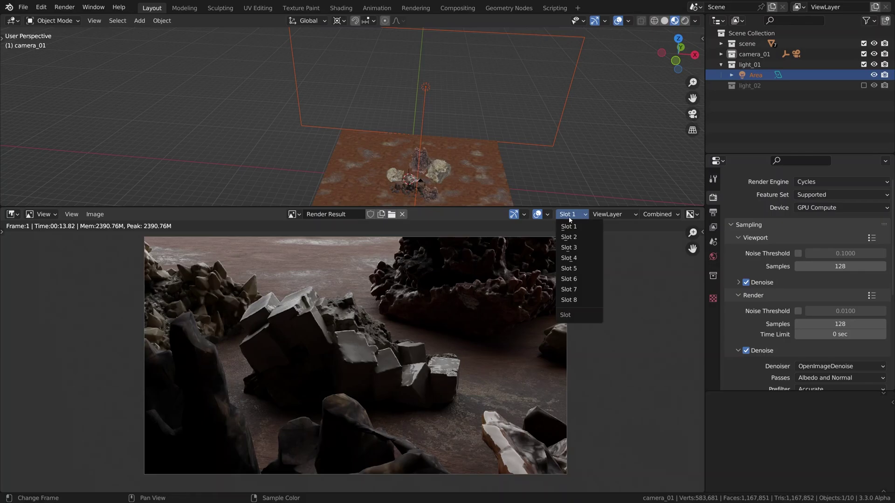
Re-include light_02 and render the scene with F12 into Slot 2
click(584, 238)
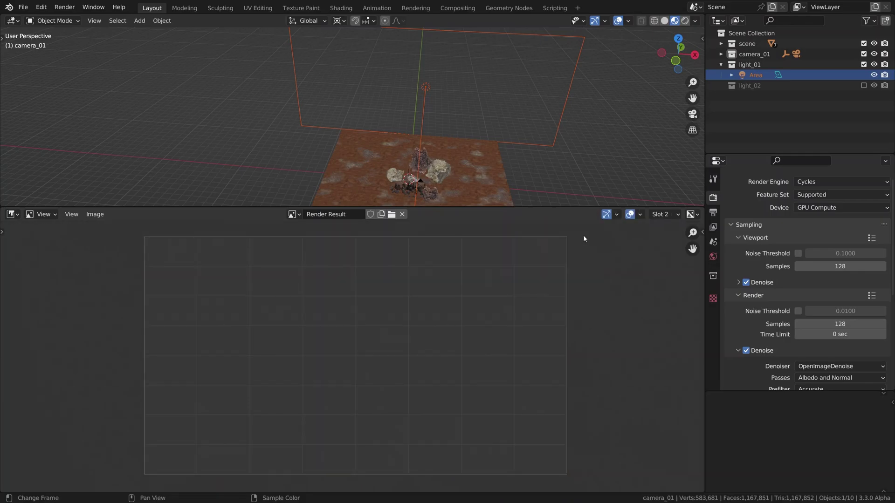
click(863, 85)
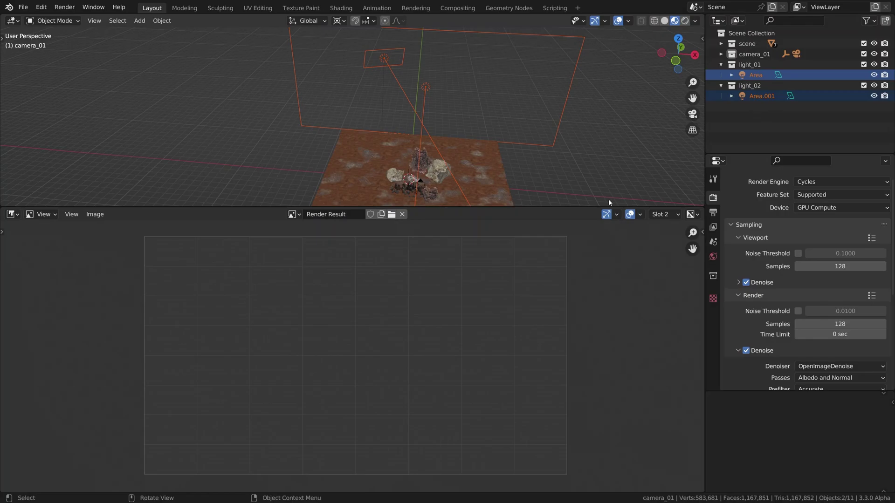
key(F12)
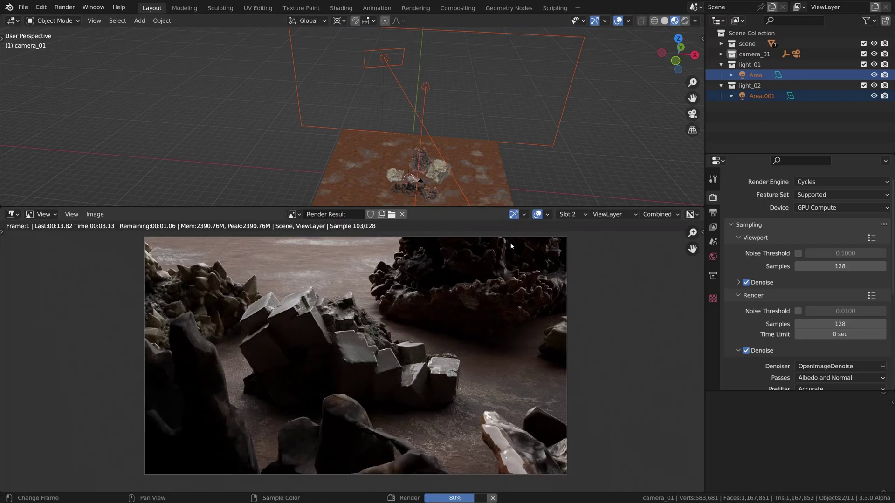
Compare the Slot 1 key-light-only render with the Slot 2 render
click(567, 214)
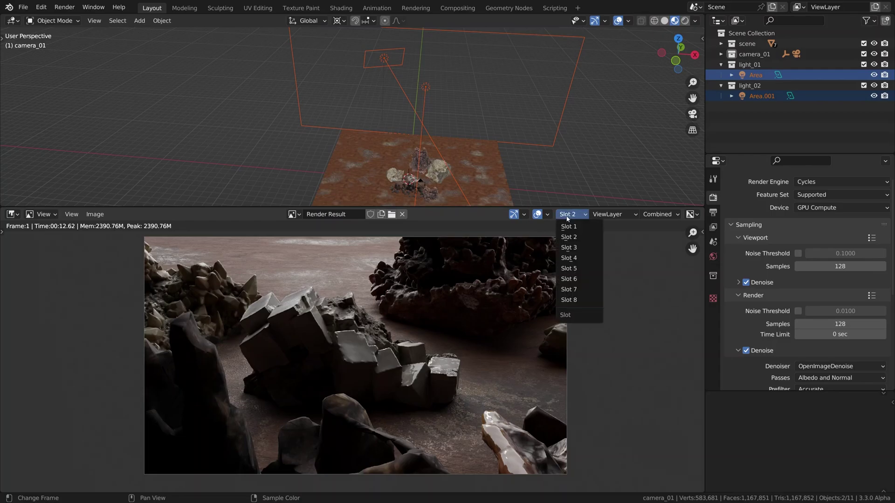
click(571, 226)
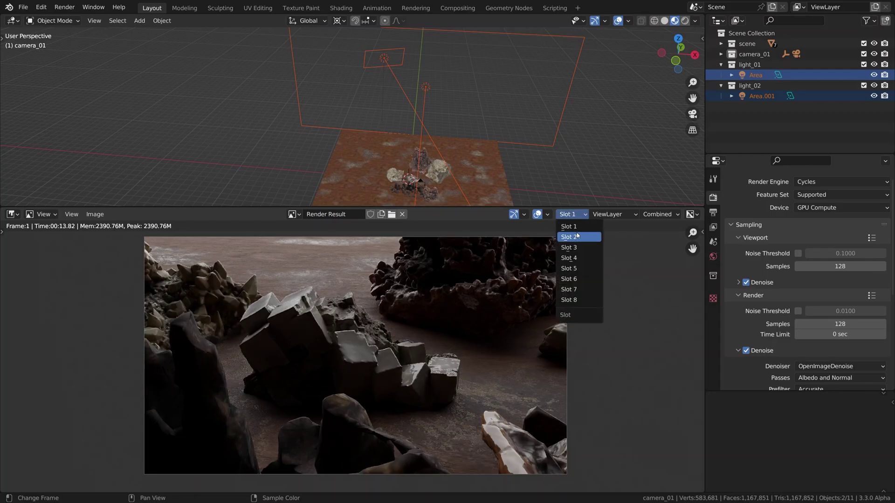
click(577, 236)
key(1)
key(2)
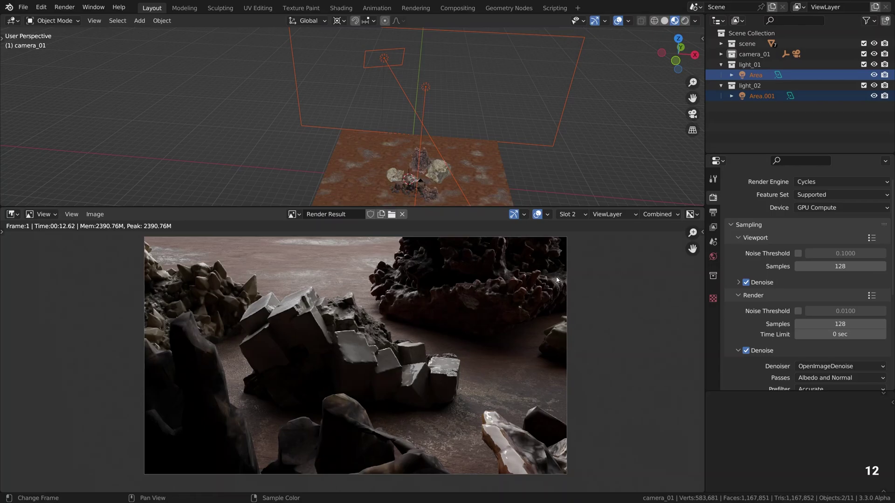
key(1)
scroll(343, 281, up, 5)
key(2)
key(1)
key(2)
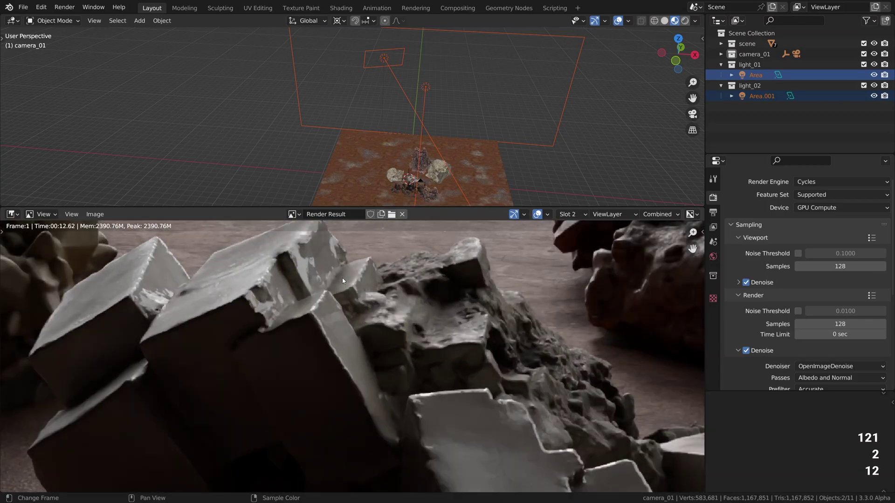
key(1)
key(2)
key(1)
key(2)
scroll(461, 342, up, 2)
key(1)
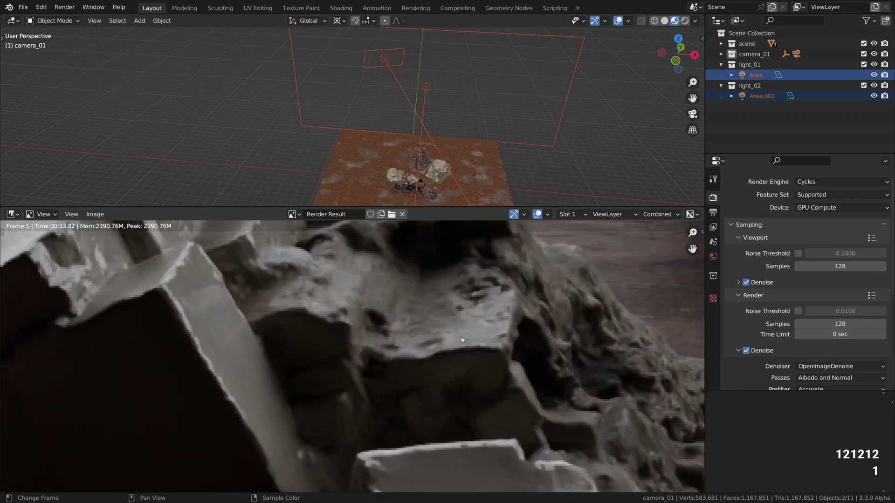
key(2)
middle_drag(477, 338, 599, 422)
key(1)
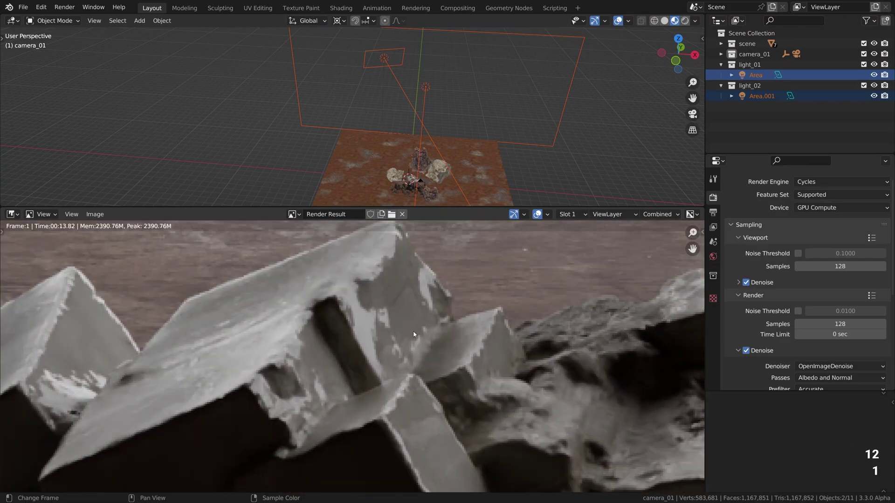
key(2)
key(1)
key(2)
scroll(413, 330, down, 3)
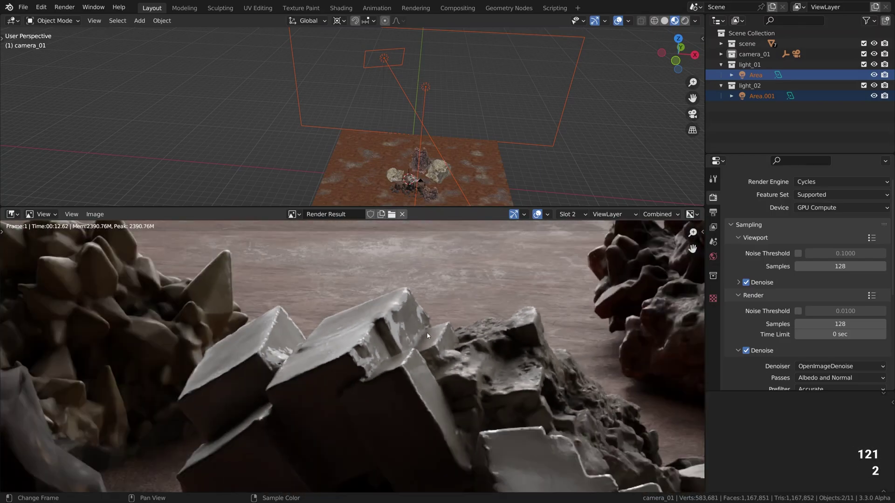
scroll(409, 328, down, 2)
scroll(402, 324, down, 2)
key(1)
key(2)
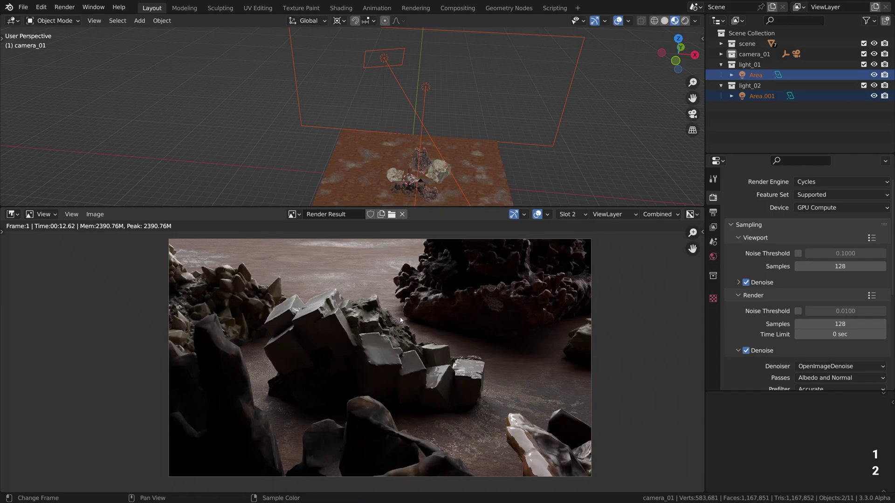